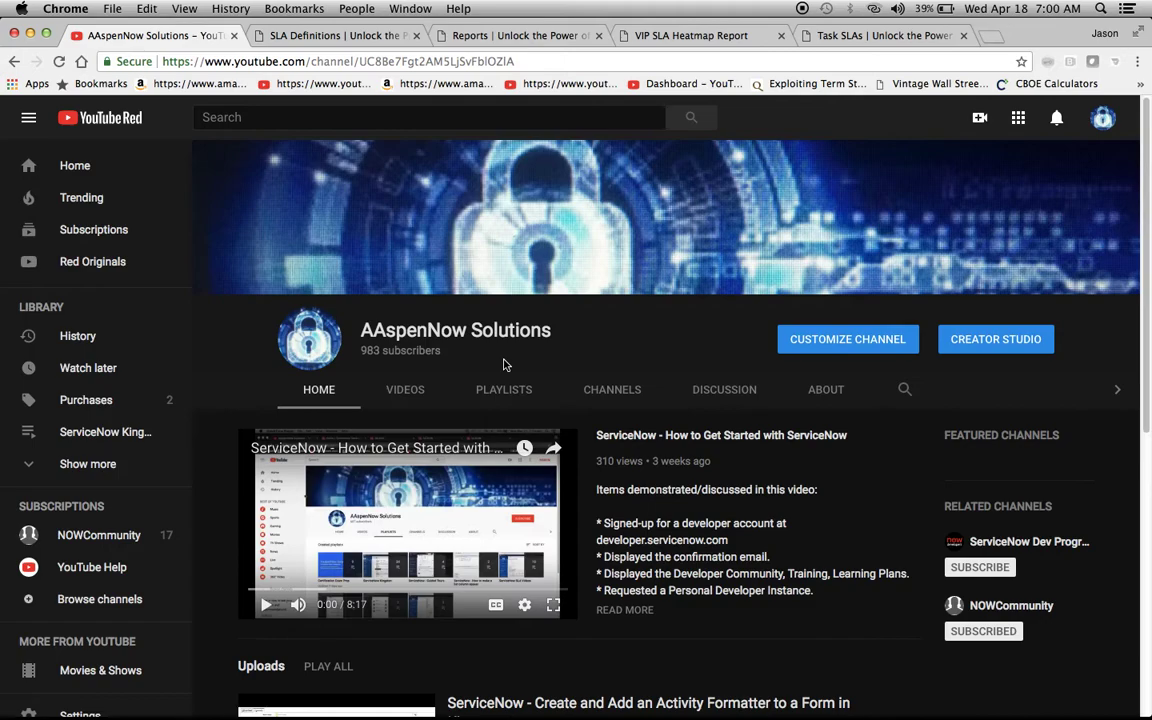
Review the VIP SLA definitions and the saved reports list, and bring up the VIP SLA Heatmap Report in the report editor
left_click(320, 37)
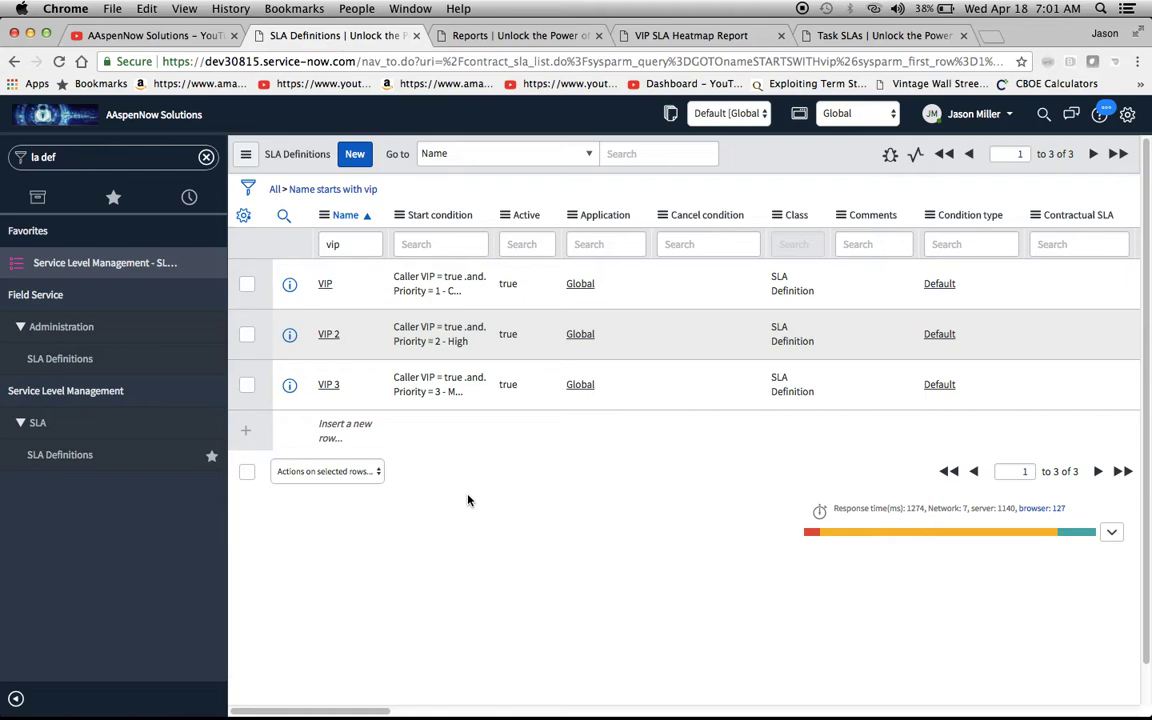
left_click(496, 37)
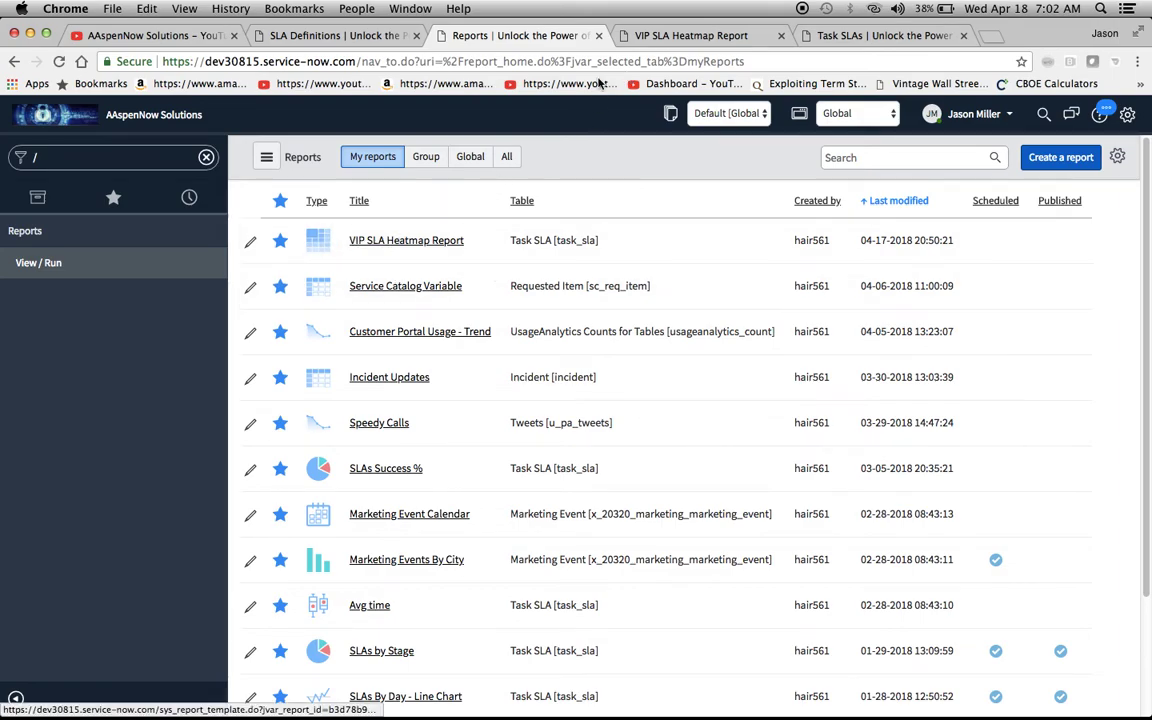
left_click(673, 38)
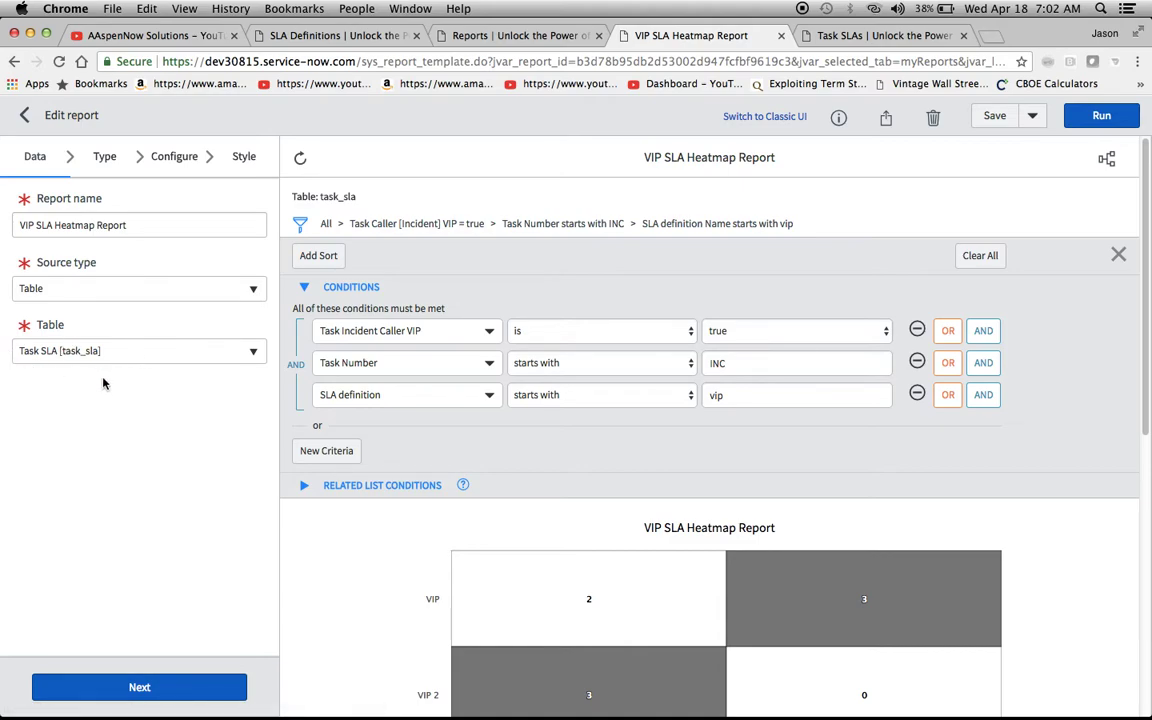
Check which visualization is selected for the report, down to the heatmap under Multidimensional reports
left_click(105, 158)
scroll(200, 473, "down", 1)
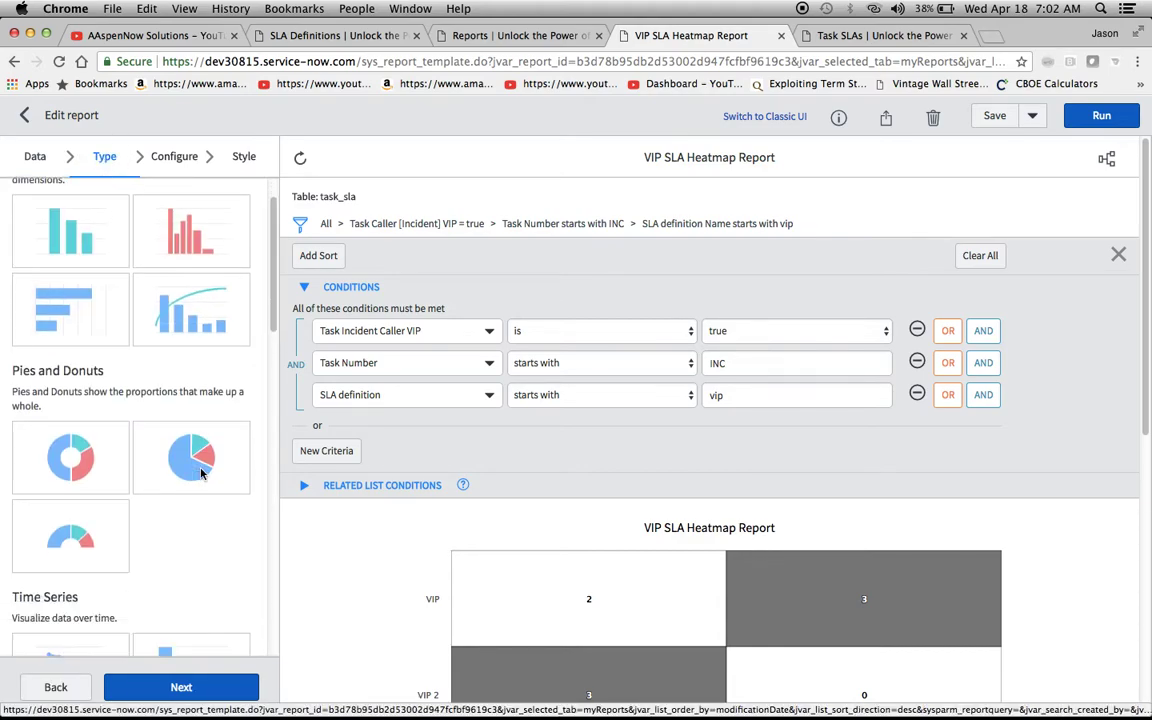
scroll(200, 470, "down", 10)
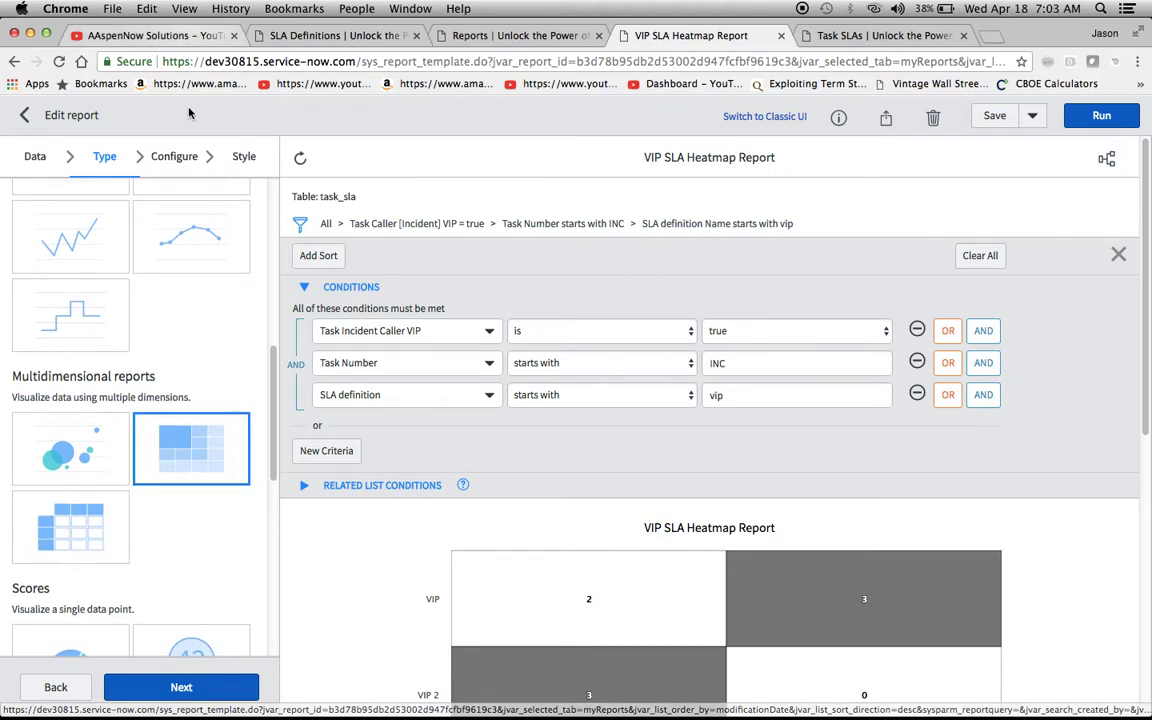
Review the report's row, column and aggregation configuration and compare it with the cells of the heatmap chart
left_click(187, 159)
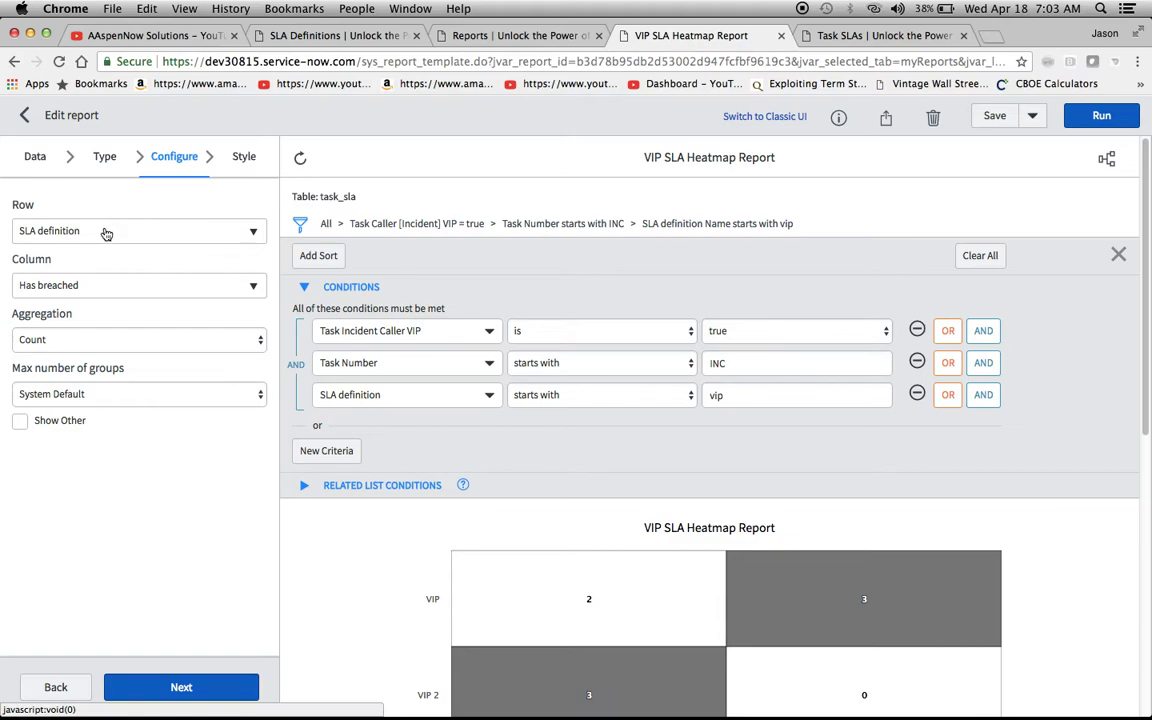
scroll(352, 524, "down", 5)
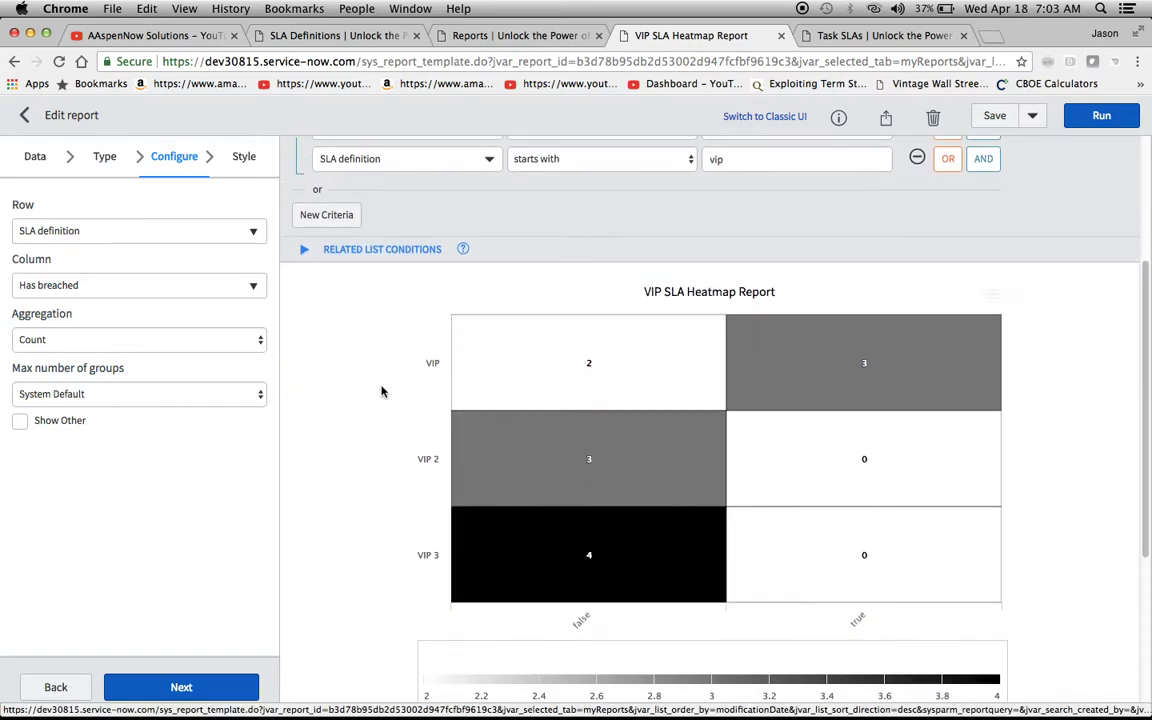
mouse_move(418, 430)
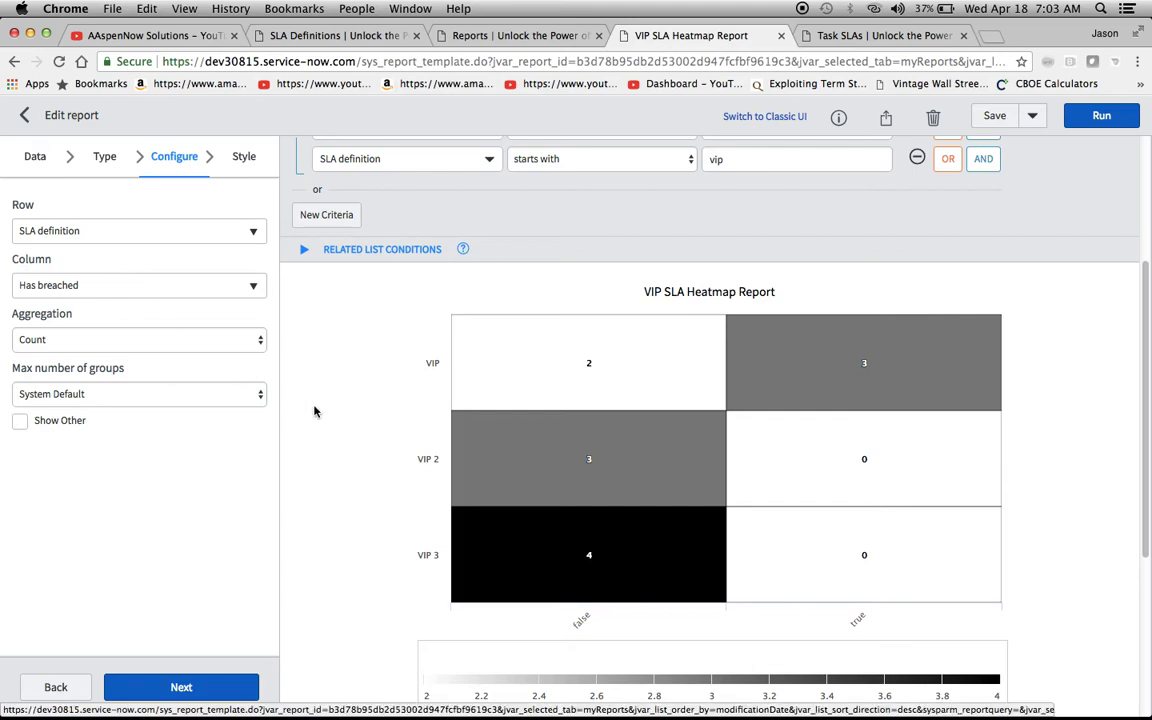
scroll(349, 432, "down", 1)
scroll(349, 432, "down", 1)
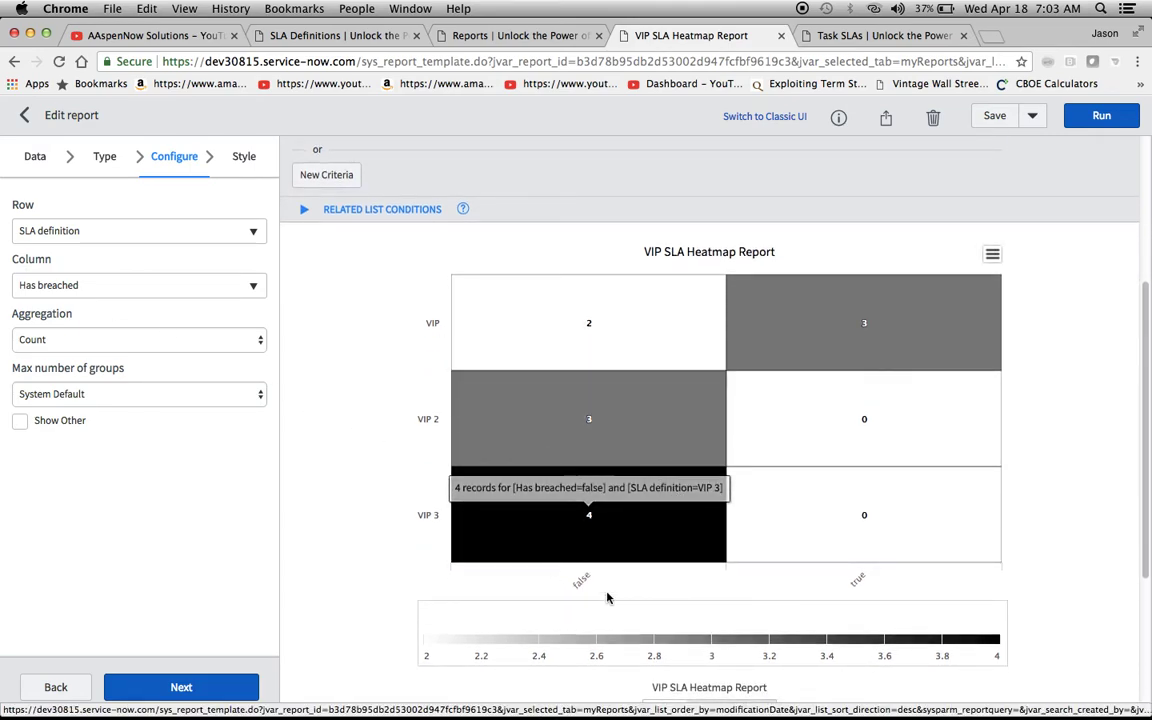
scroll(862, 585, "up", 1)
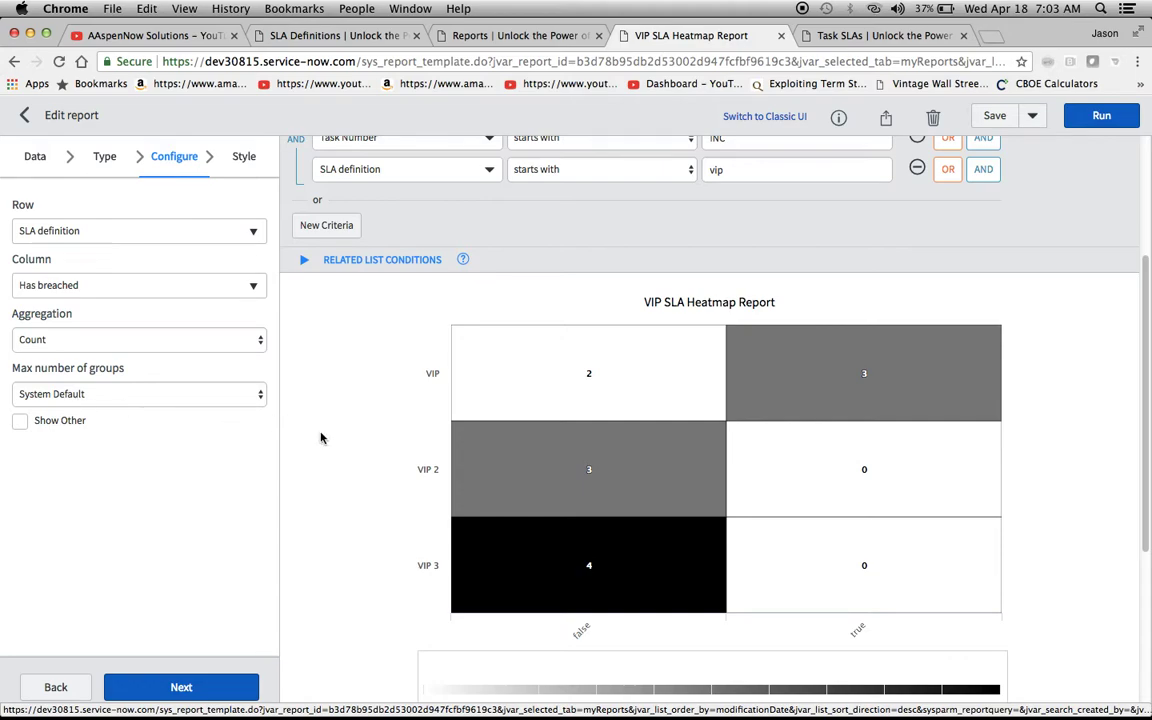
Look at the options for the maximum number of groups, keep System Default, and return to the report's filter conditions
left_click(202, 399)
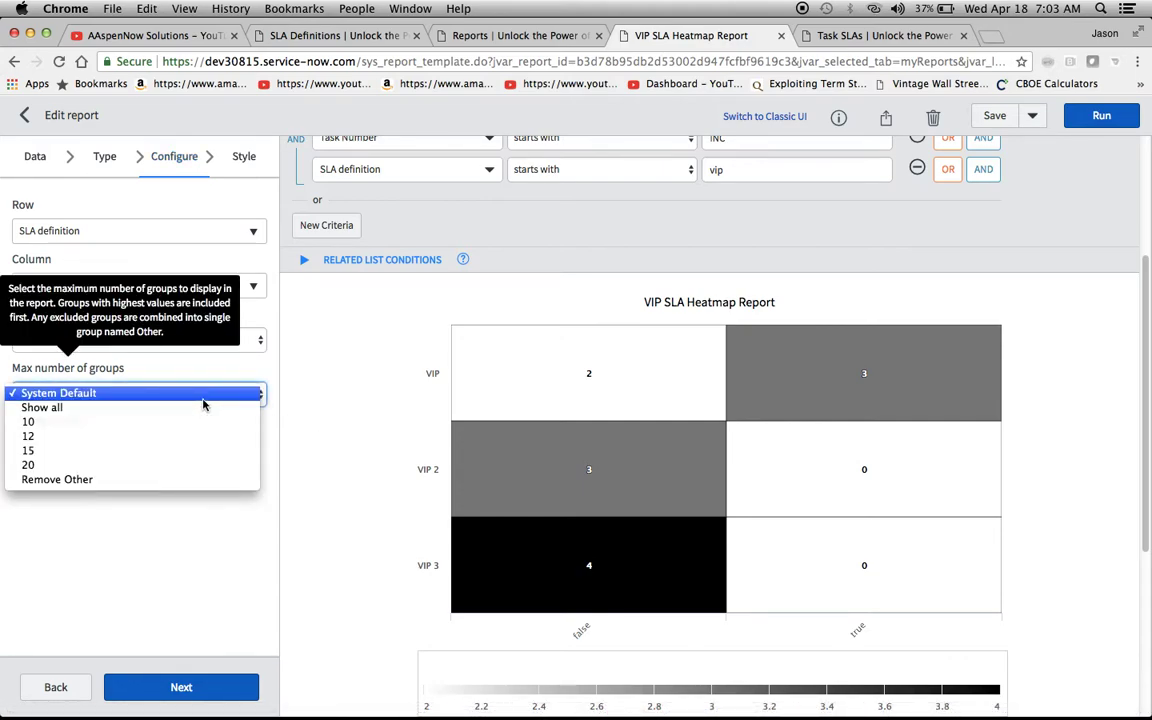
left_click(355, 397)
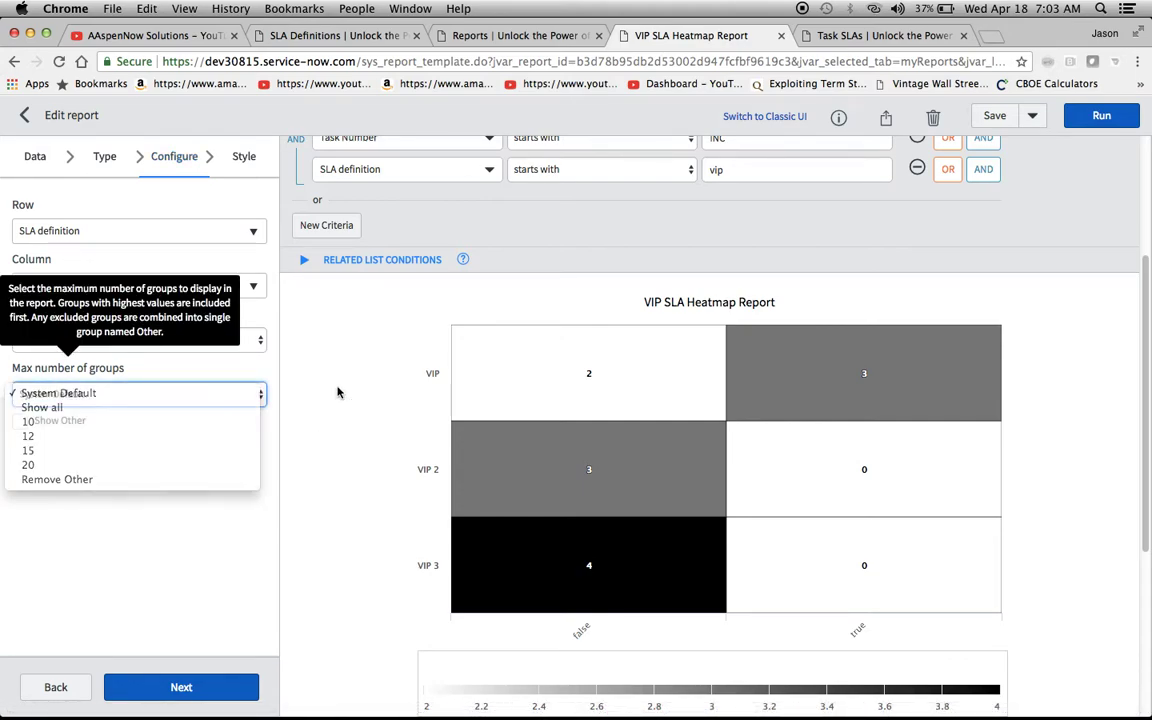
scroll(338, 392, "up", 5)
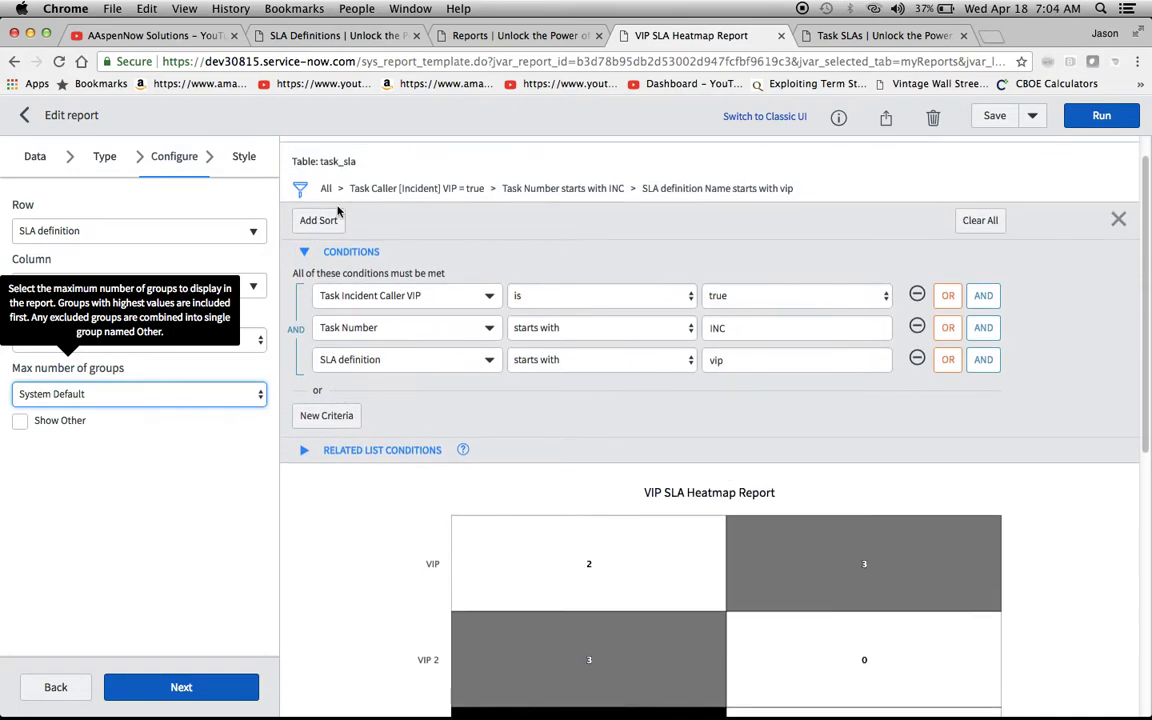
scroll(866, 201, "up", 1)
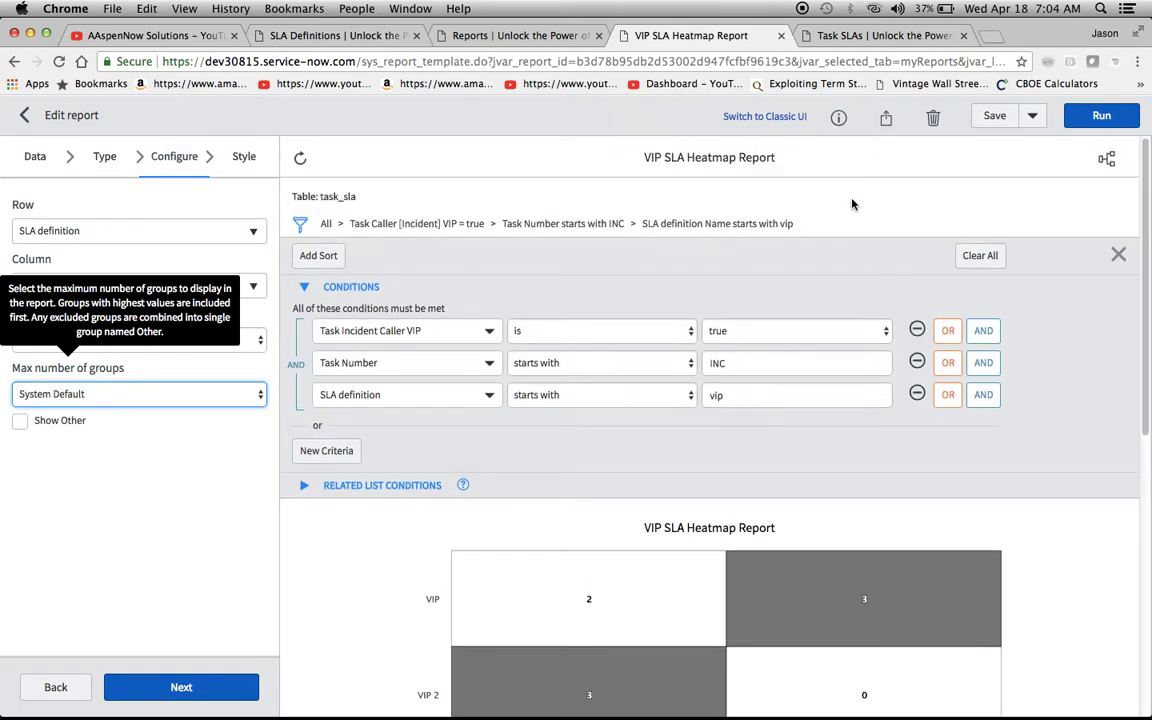
left_click(851, 204)
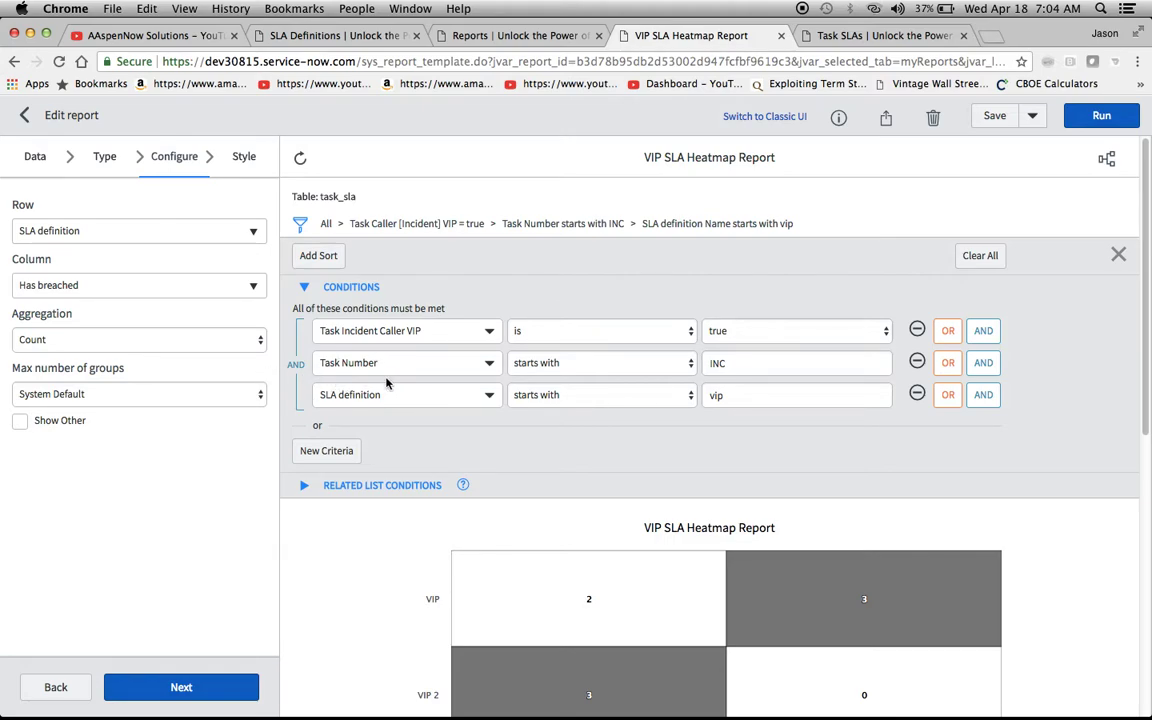
Select Number under Task as the field of the report's second filter condition
left_click(462, 373)
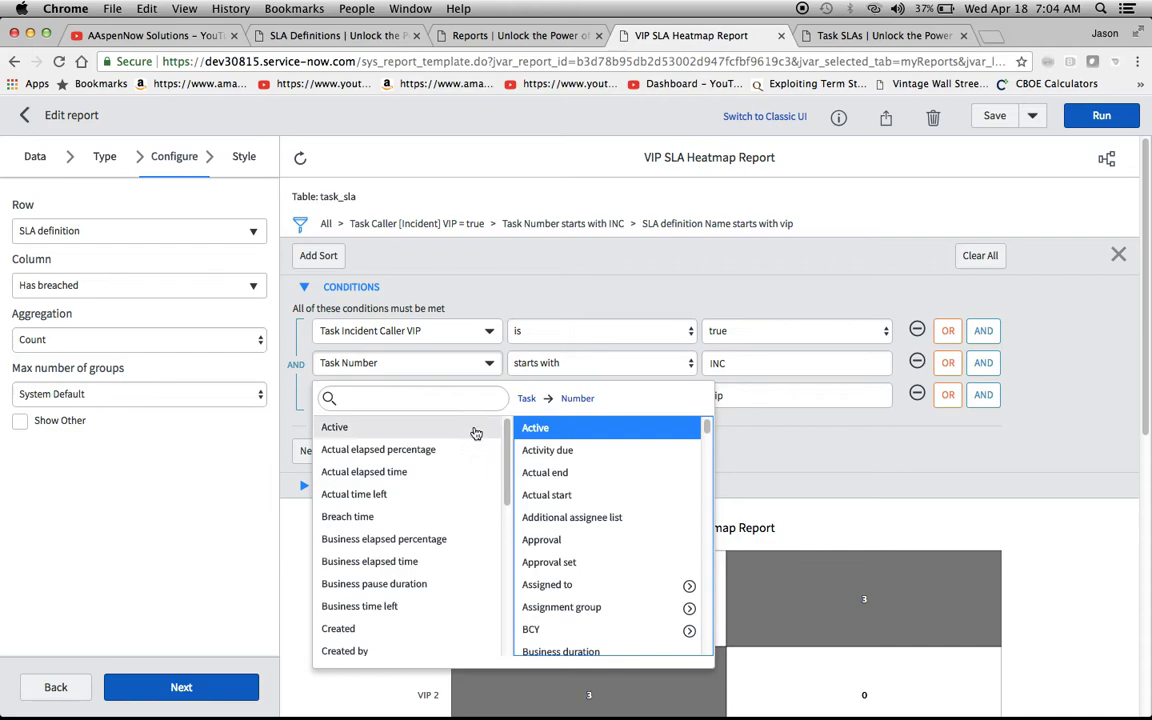
scroll(459, 494, "down", 10)
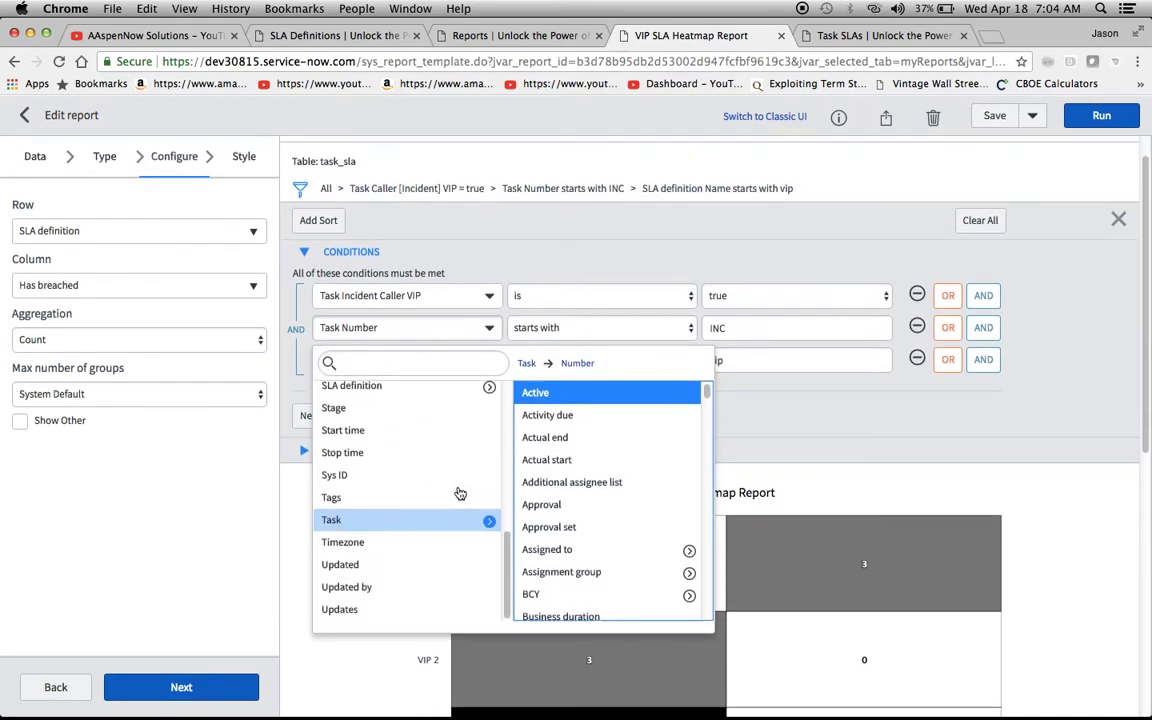
scroll(620, 521, "down", 12)
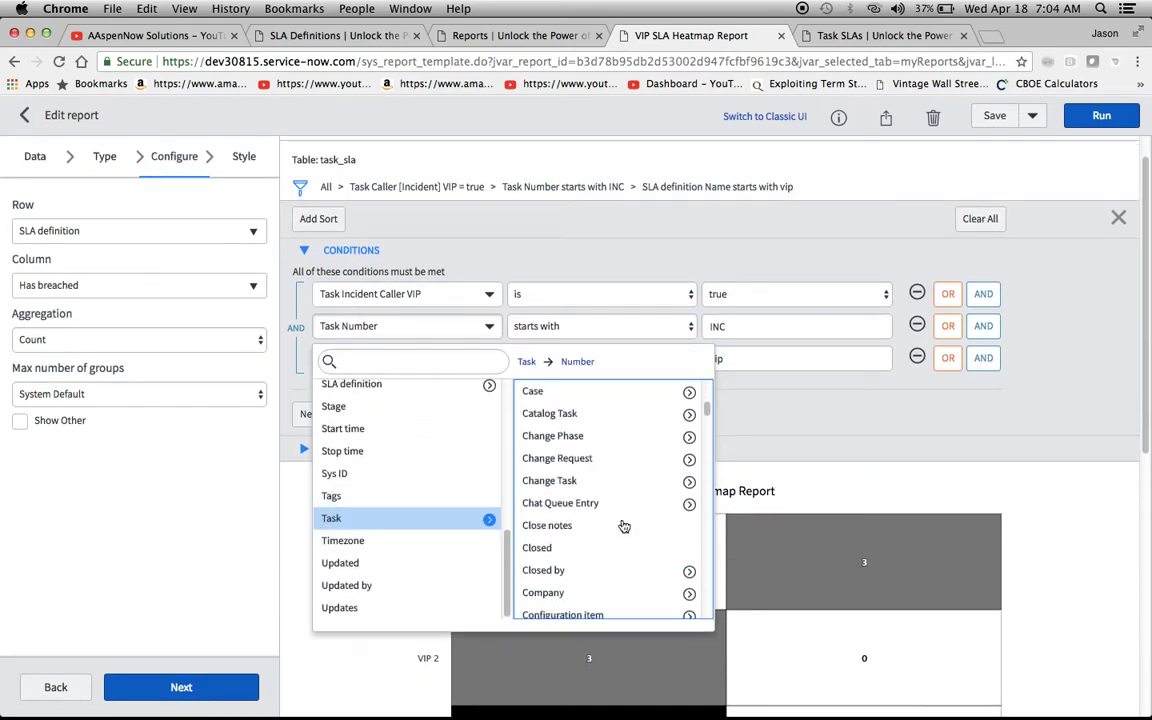
scroll(624, 526, "down", 12)
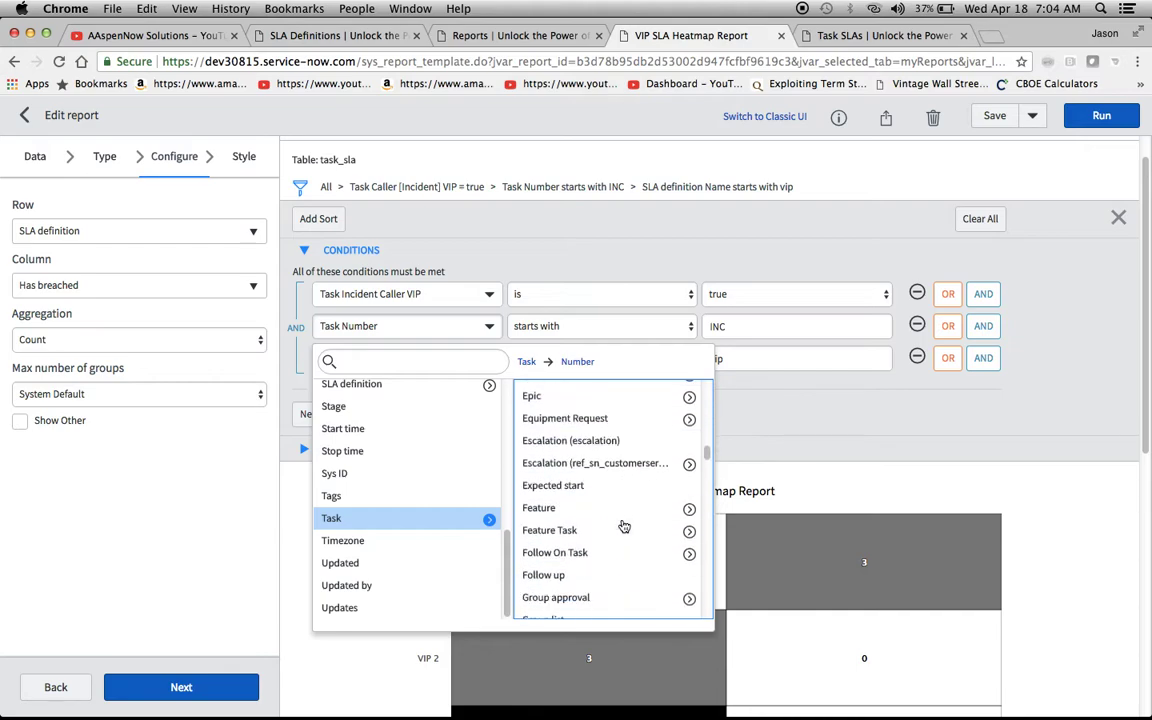
scroll(624, 526, "down", 6)
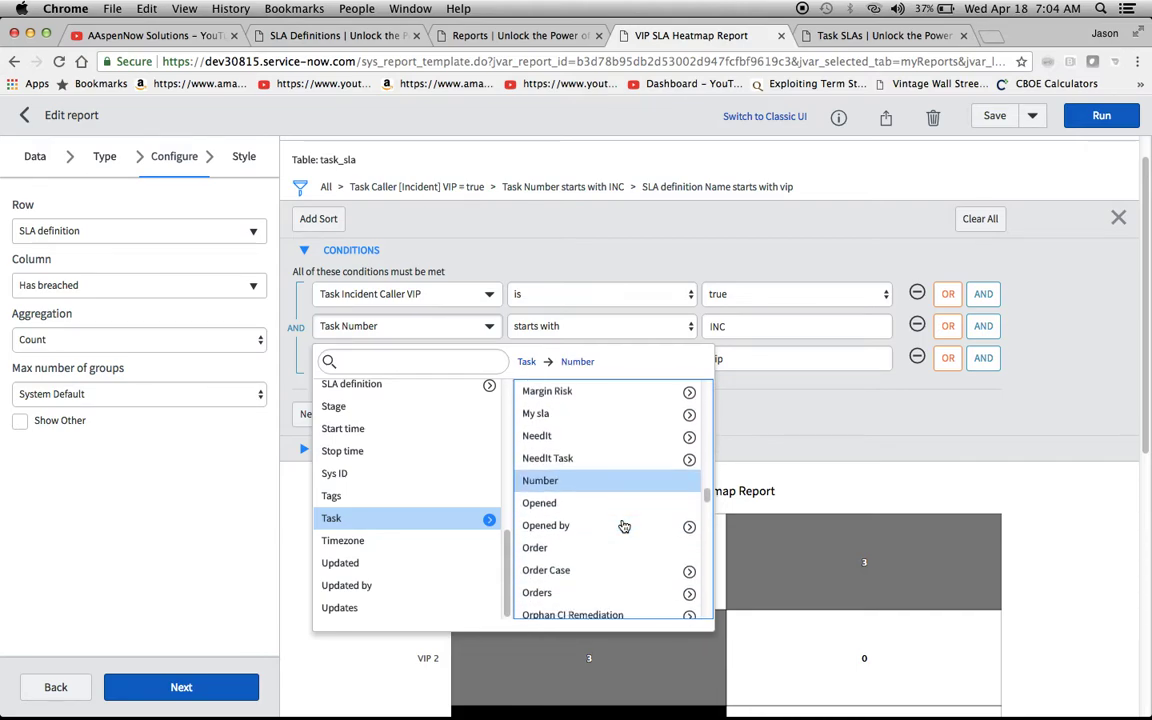
left_click(551, 489)
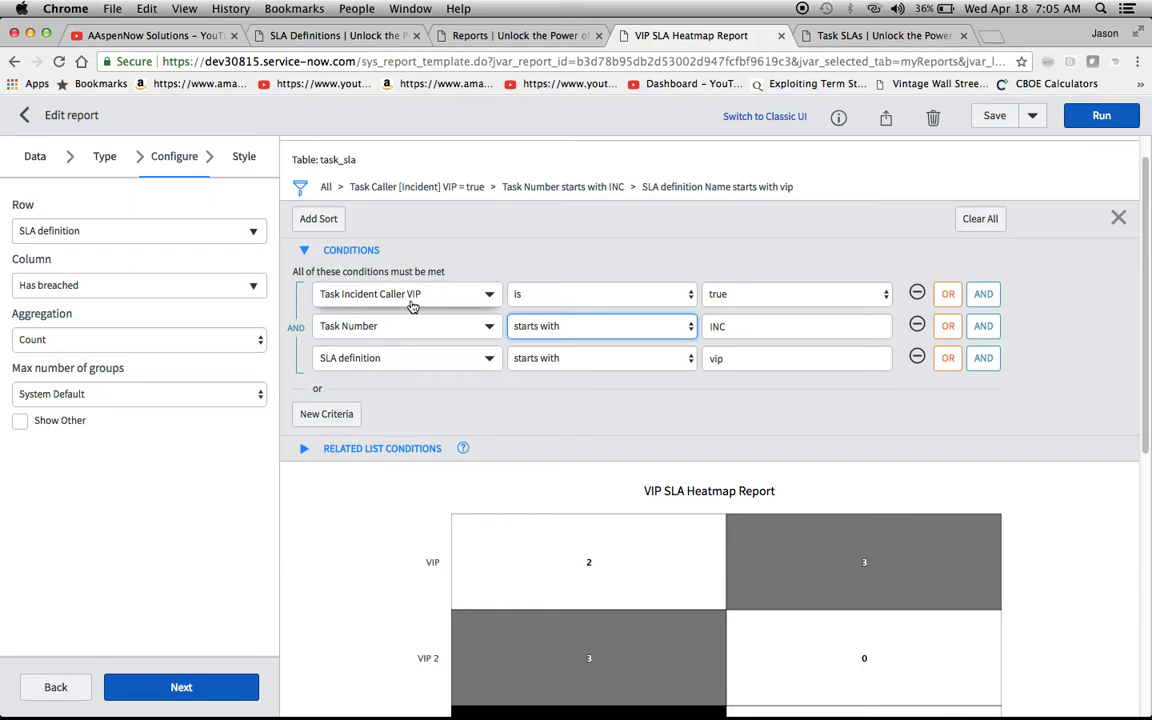
Select VIP under Task, Incident, Caller as the field of the report's first filter condition
left_click(489, 300)
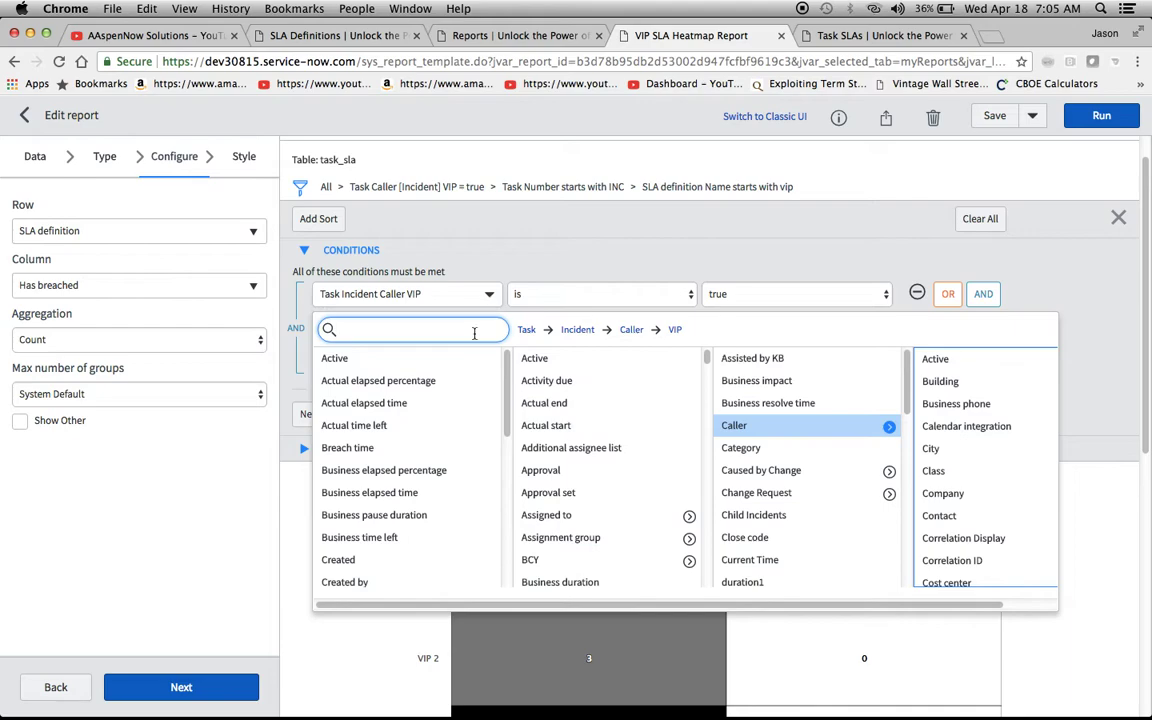
scroll(447, 525, "down", 10)
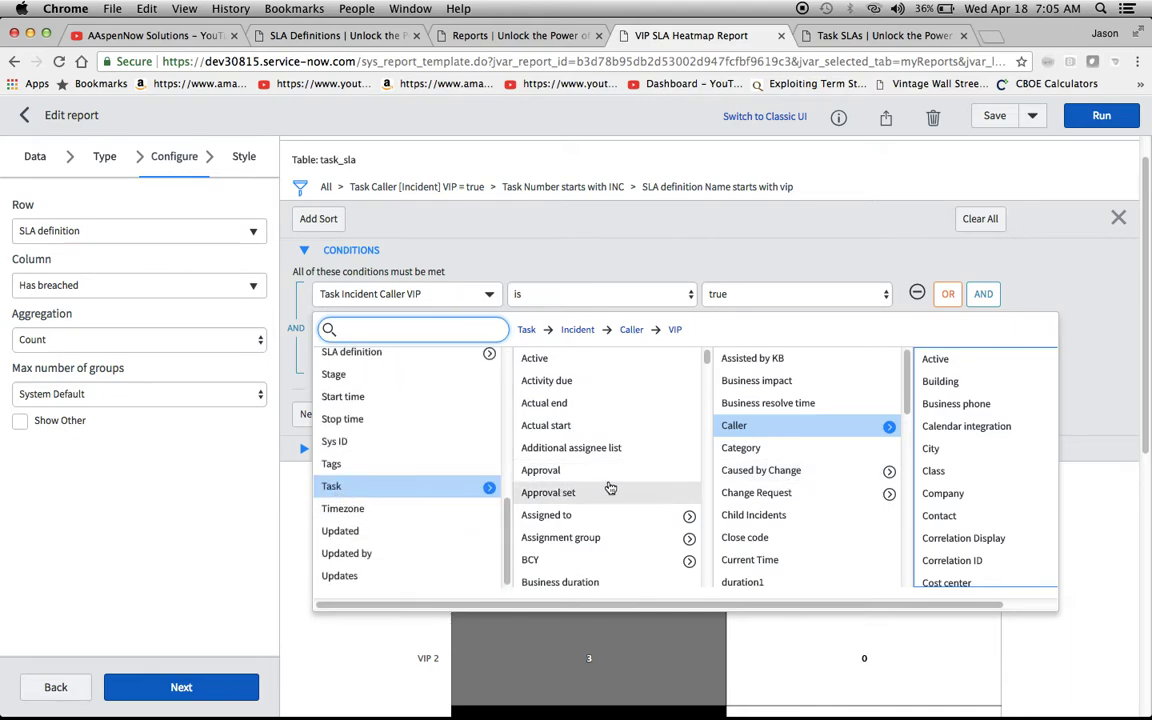
scroll(610, 488, "down", 10)
scroll(610, 488, "down", 2)
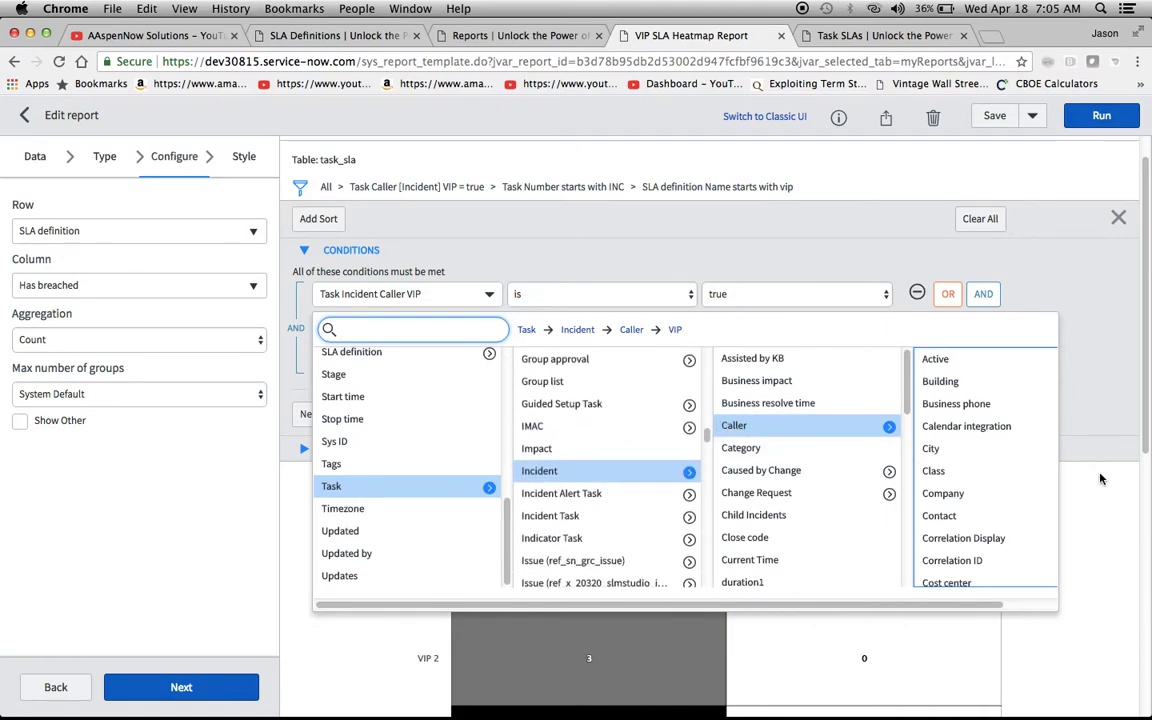
scroll(1012, 491, "down", 10)
scroll(1010, 490, "down", 10)
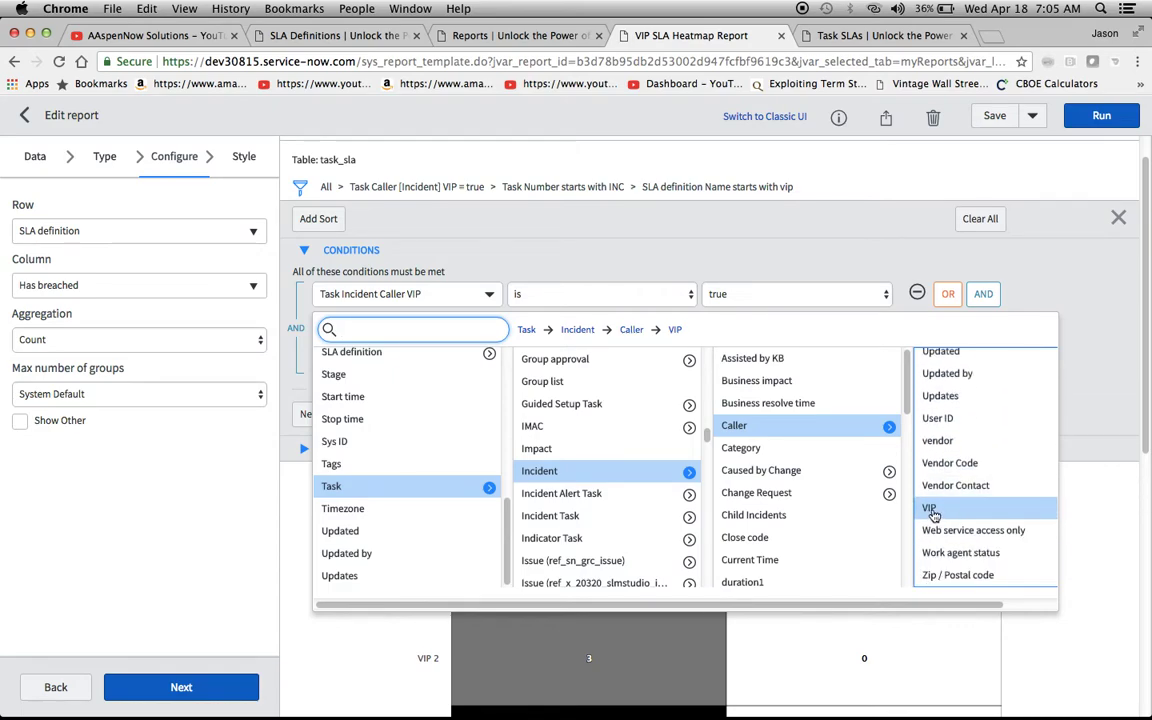
left_click(1015, 510)
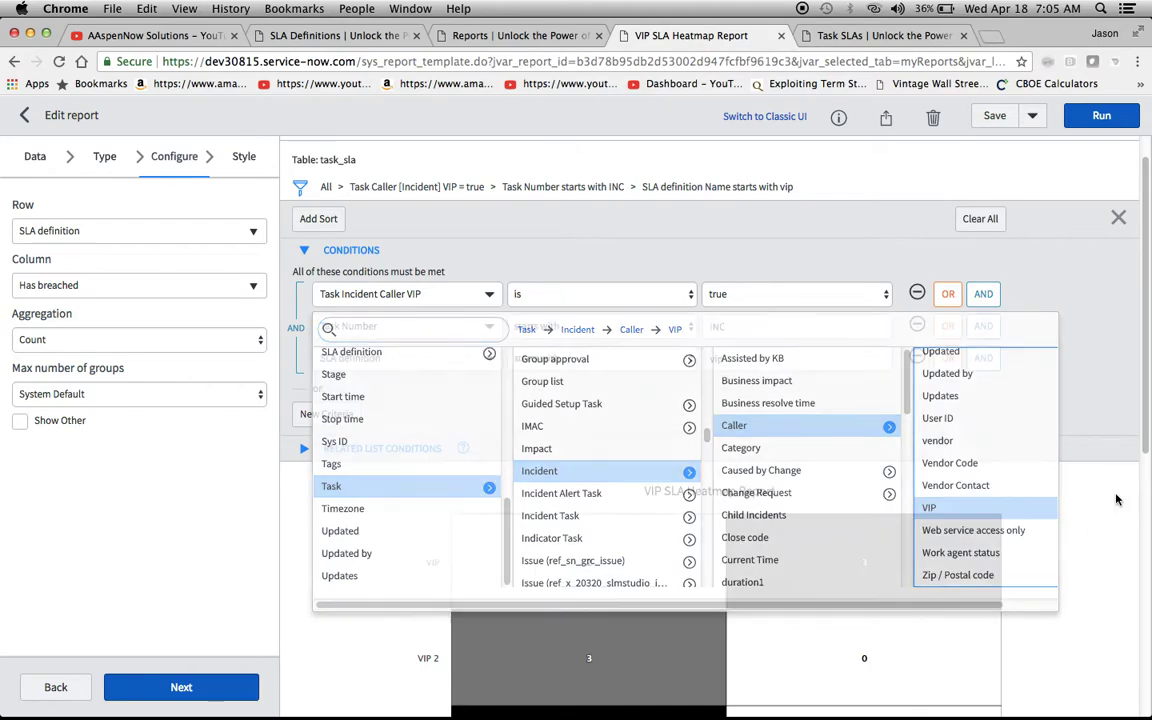
In the report's style settings, set the heatmap color for high scores to DarkRed from the color definitions
scroll(330, 520, "down", 5)
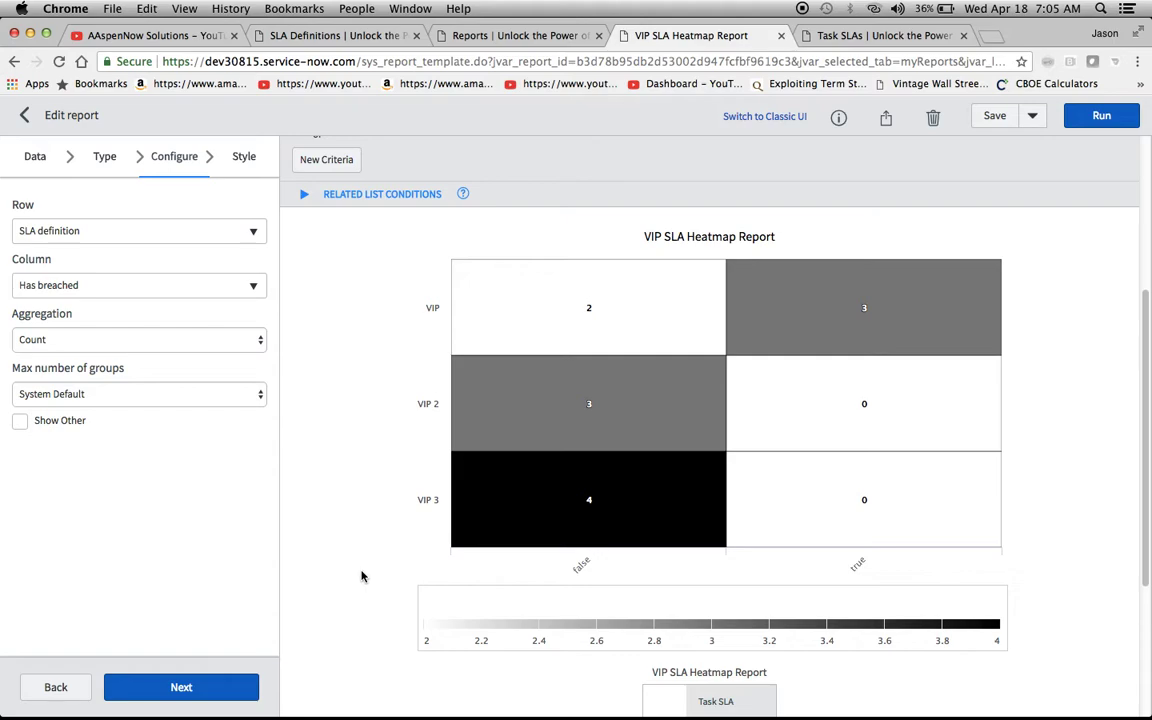
scroll(362, 576, "down", 1)
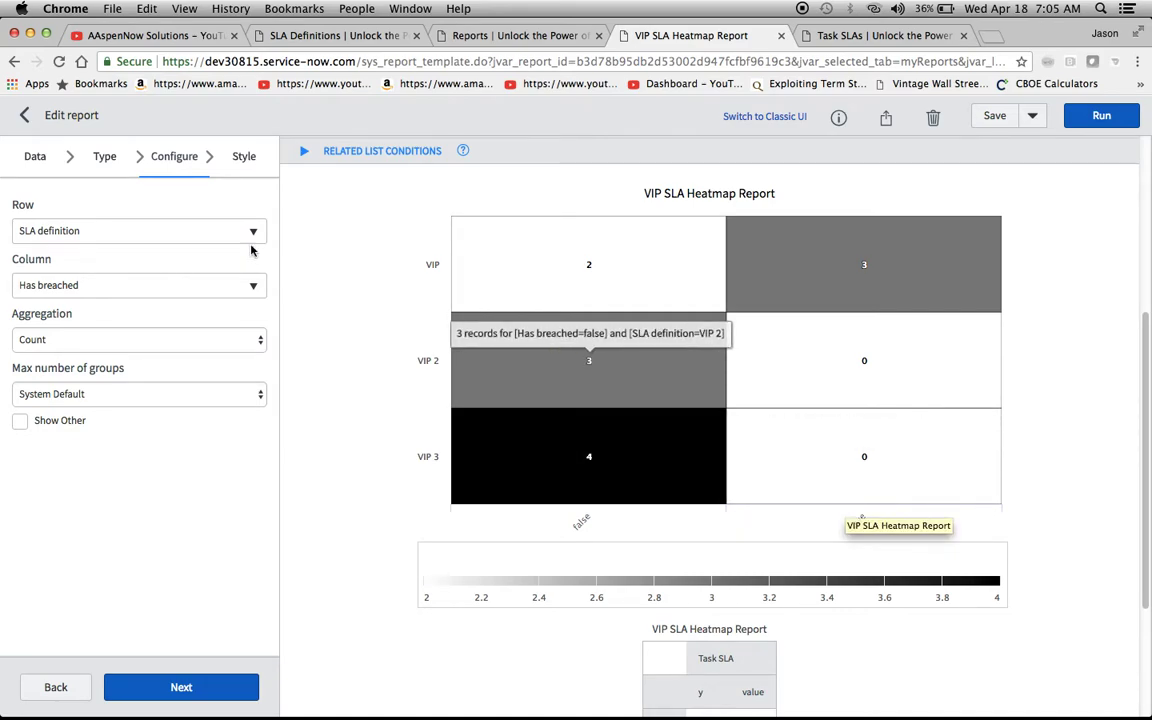
left_click(240, 158)
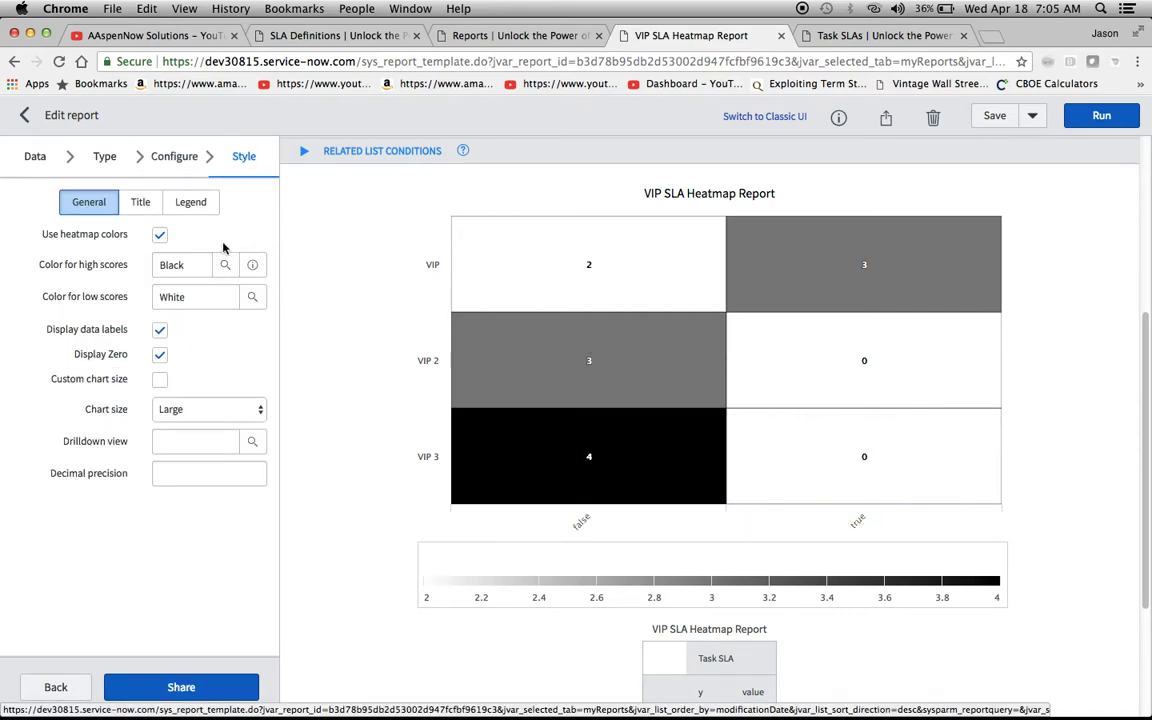
left_click(197, 265)
left_click_drag(197, 265, 126, 265)
key("BackSpace")
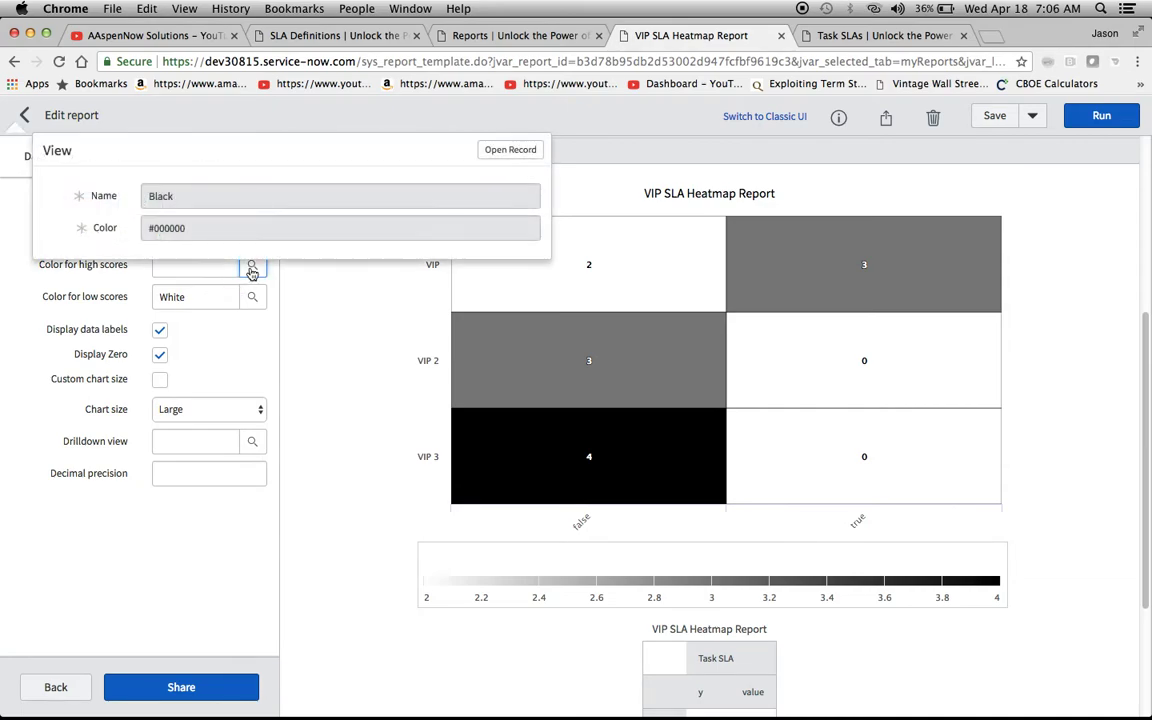
left_click(252, 270)
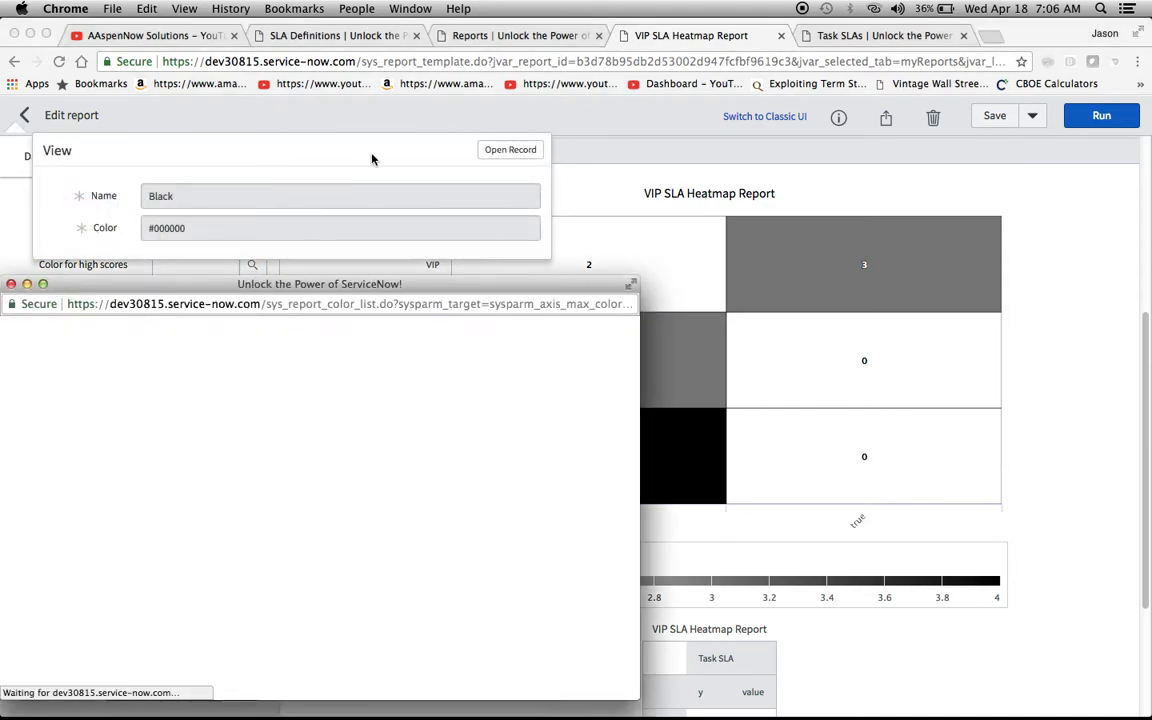
left_click_drag(285, 288, 318, 214)
scroll(324, 480, "down", 10)
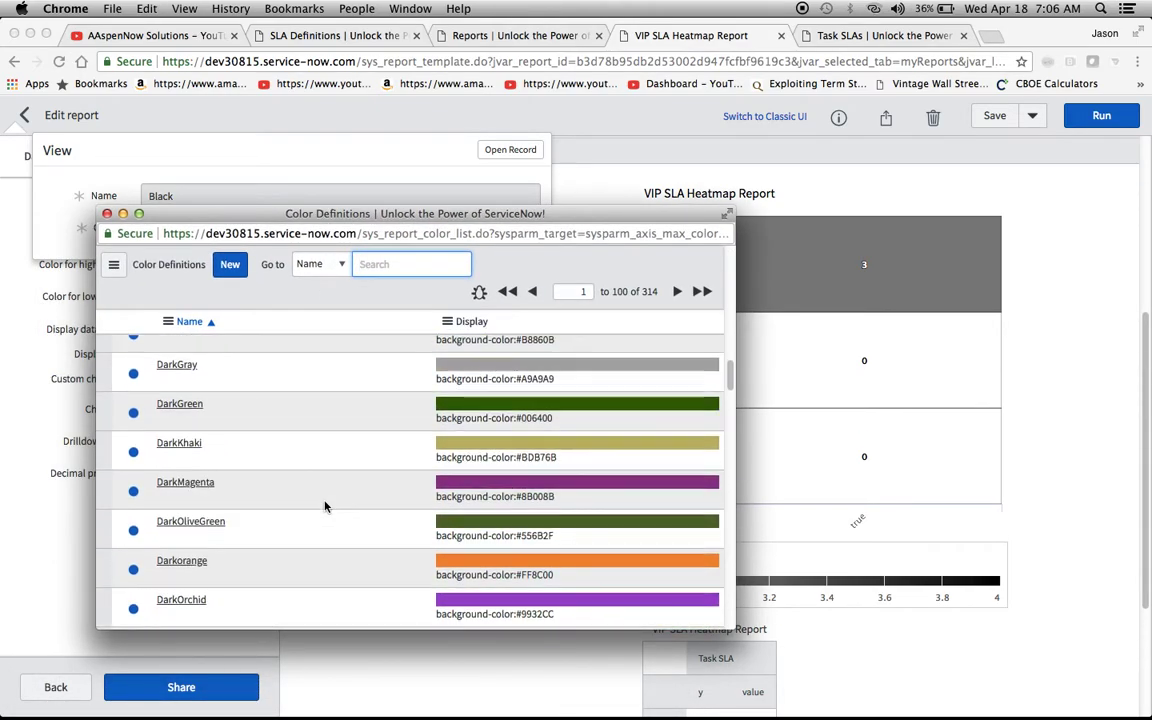
scroll(324, 506, "up", 4)
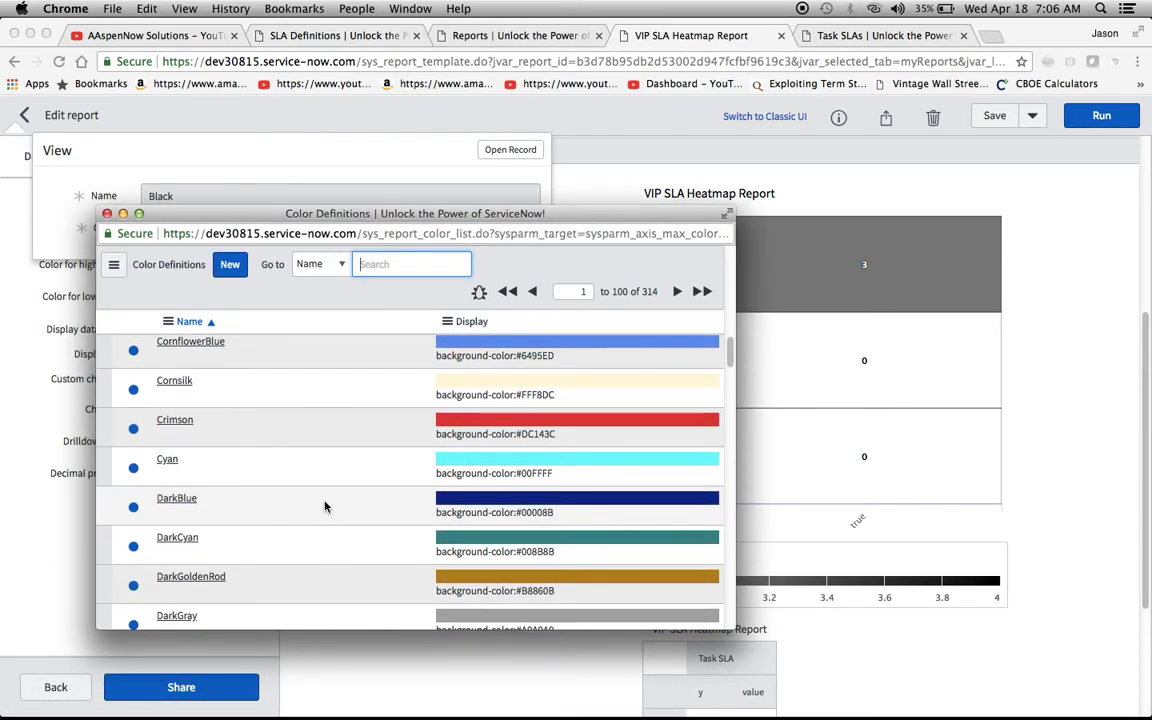
scroll(324, 506, "down", 5)
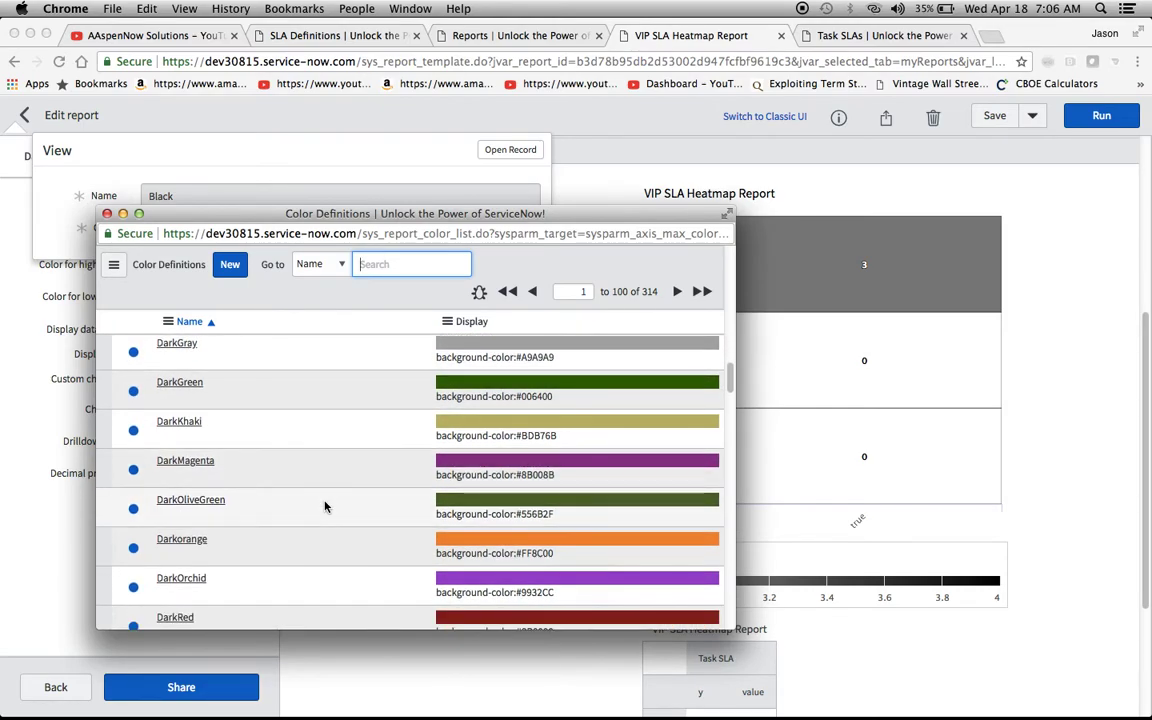
scroll(324, 506, "down", 3)
left_click(181, 470)
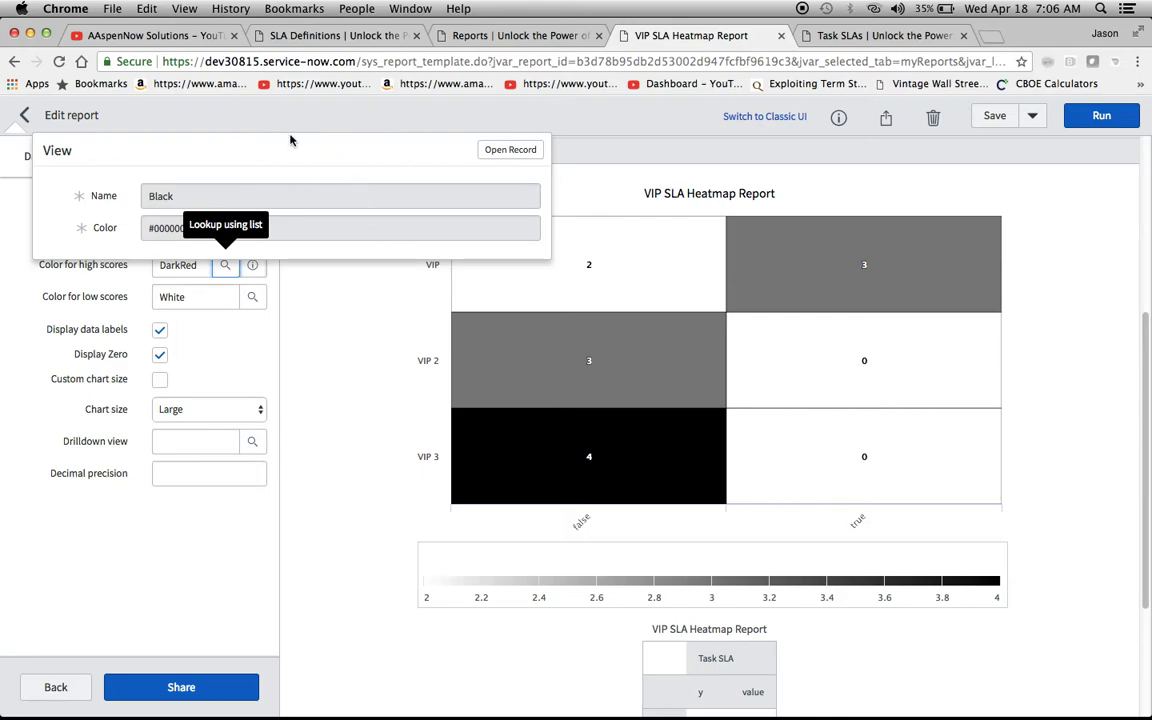
Check the color definition behind the high-score color and run the report to apply DarkRed to the heatmap
left_click(253, 265)
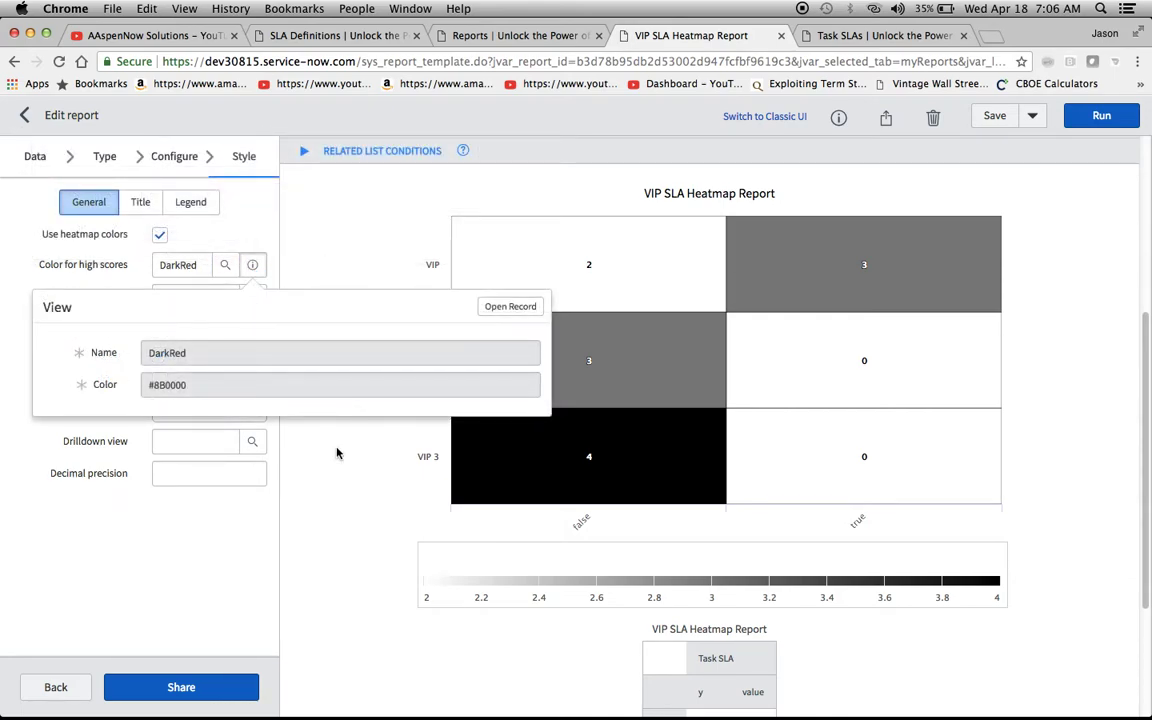
left_click(256, 258)
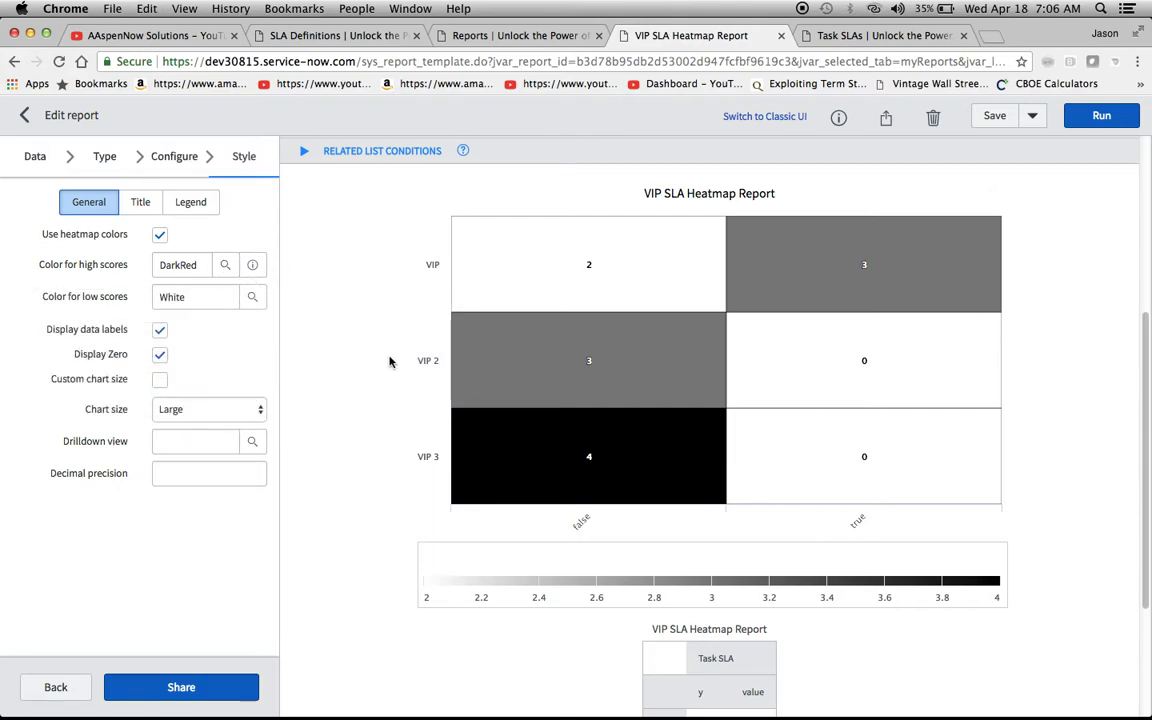
left_click(1101, 115)
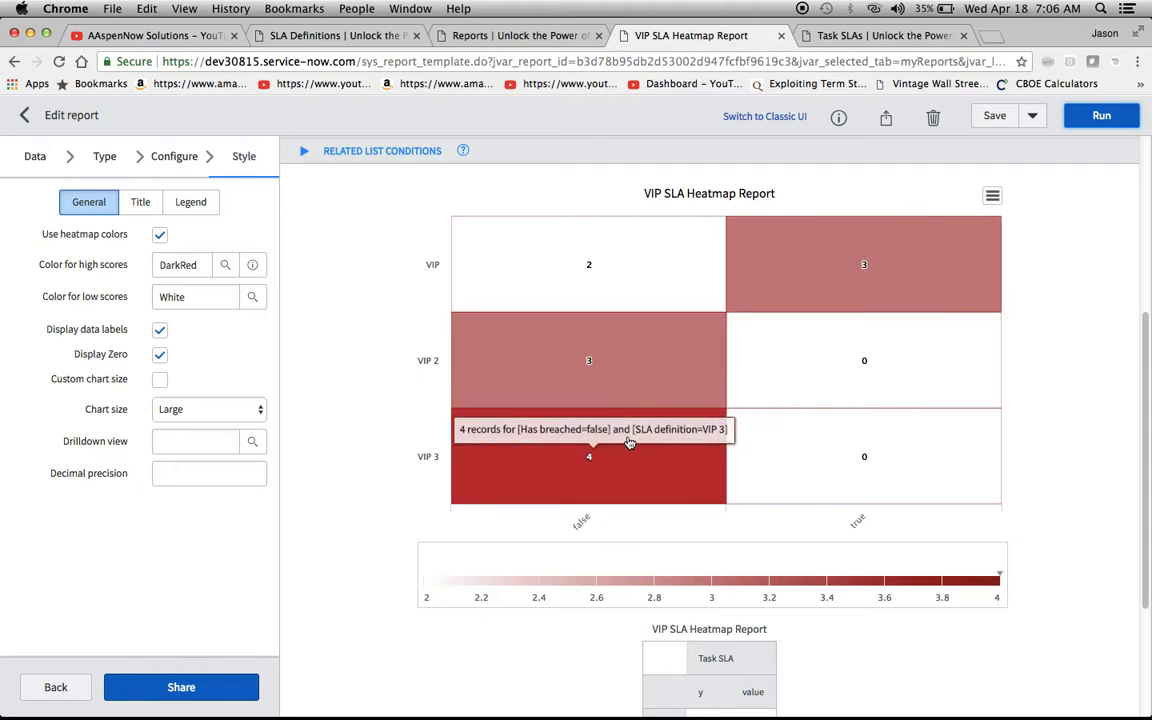
Run the heatmap with Display data labels turned off, and re-enable the option
left_click(160, 329)
left_click(1105, 117)
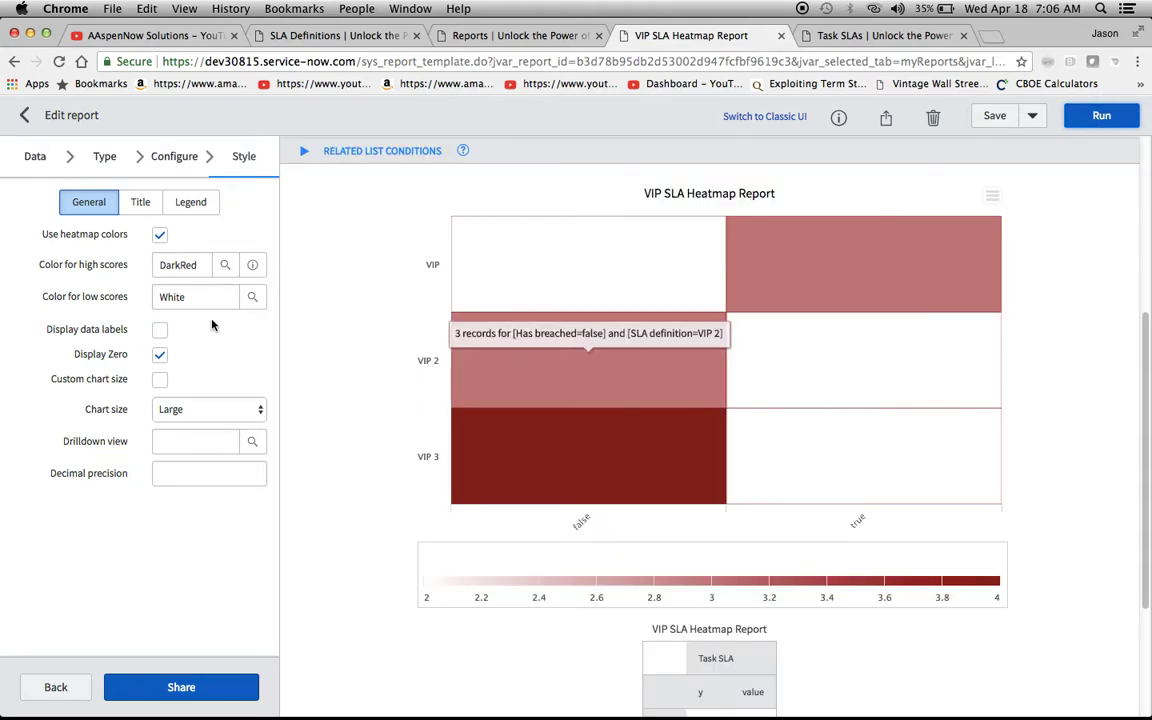
left_click(161, 331)
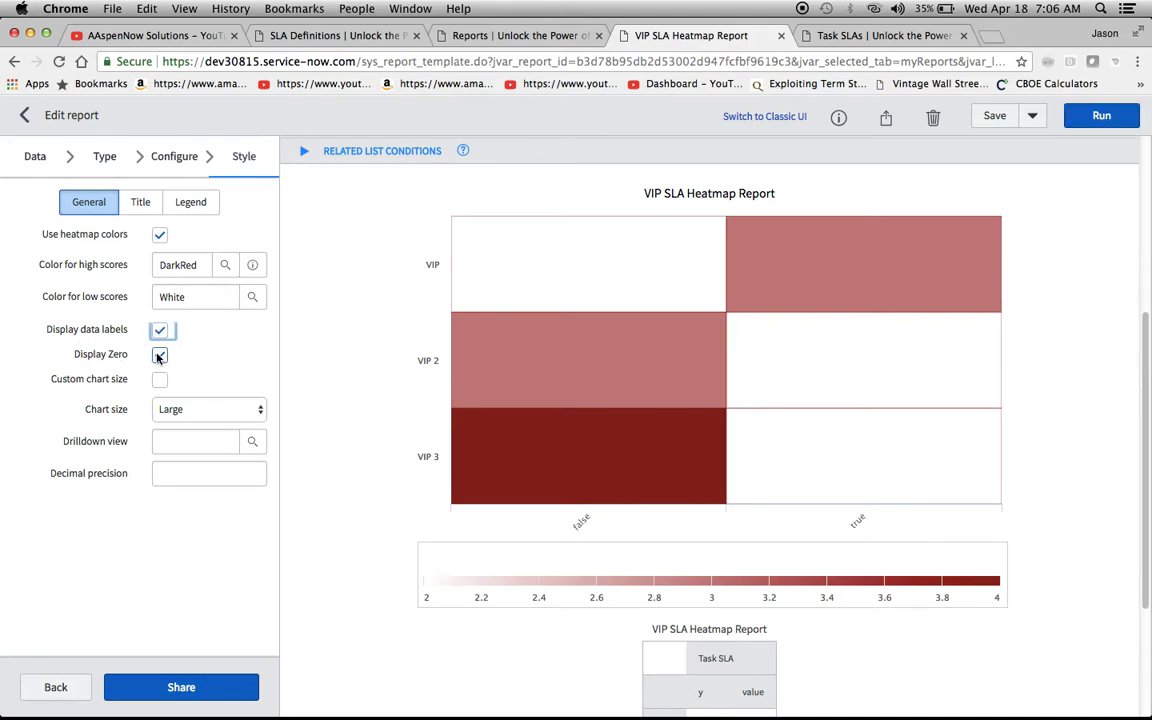
Run the heatmap with Display Zero turned off, and run it again with the option re-enabled
left_click(161, 356)
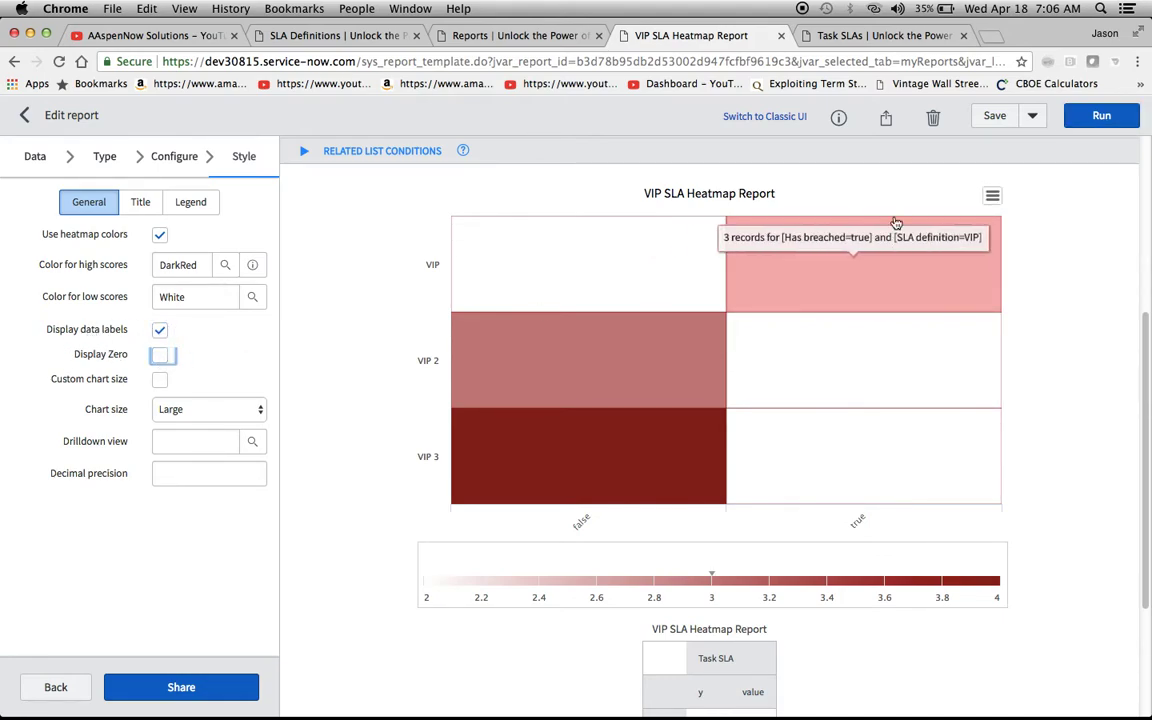
left_click(1100, 116)
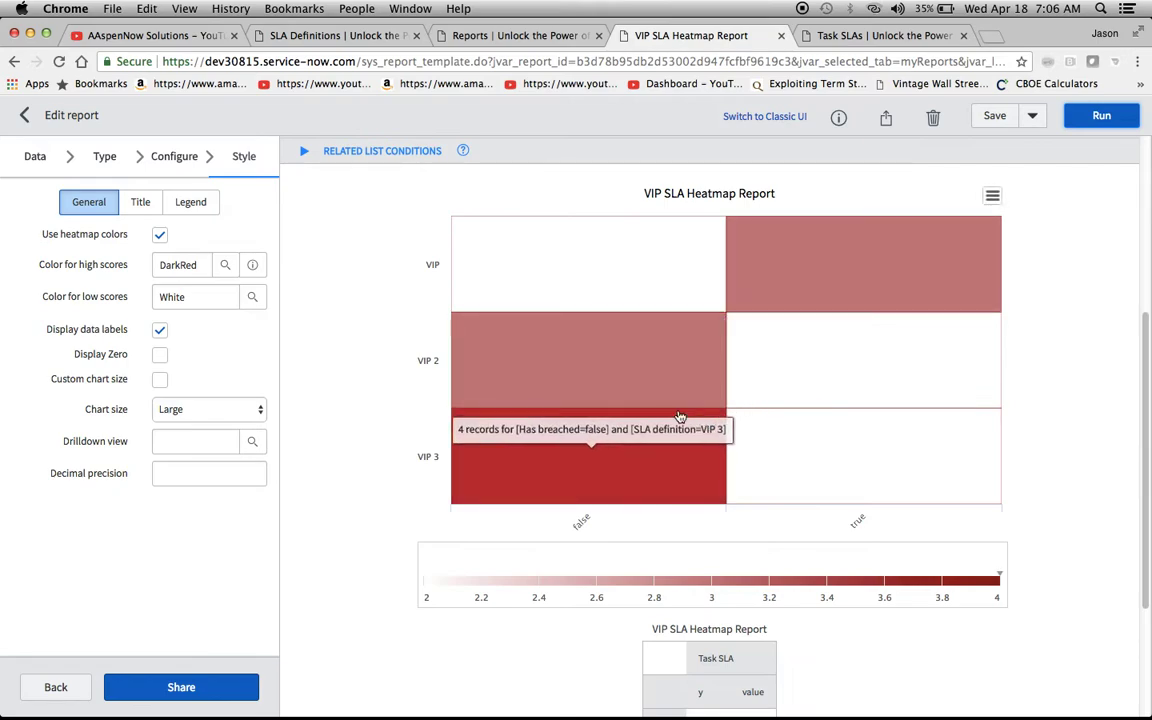
left_click(160, 355)
left_click(1100, 116)
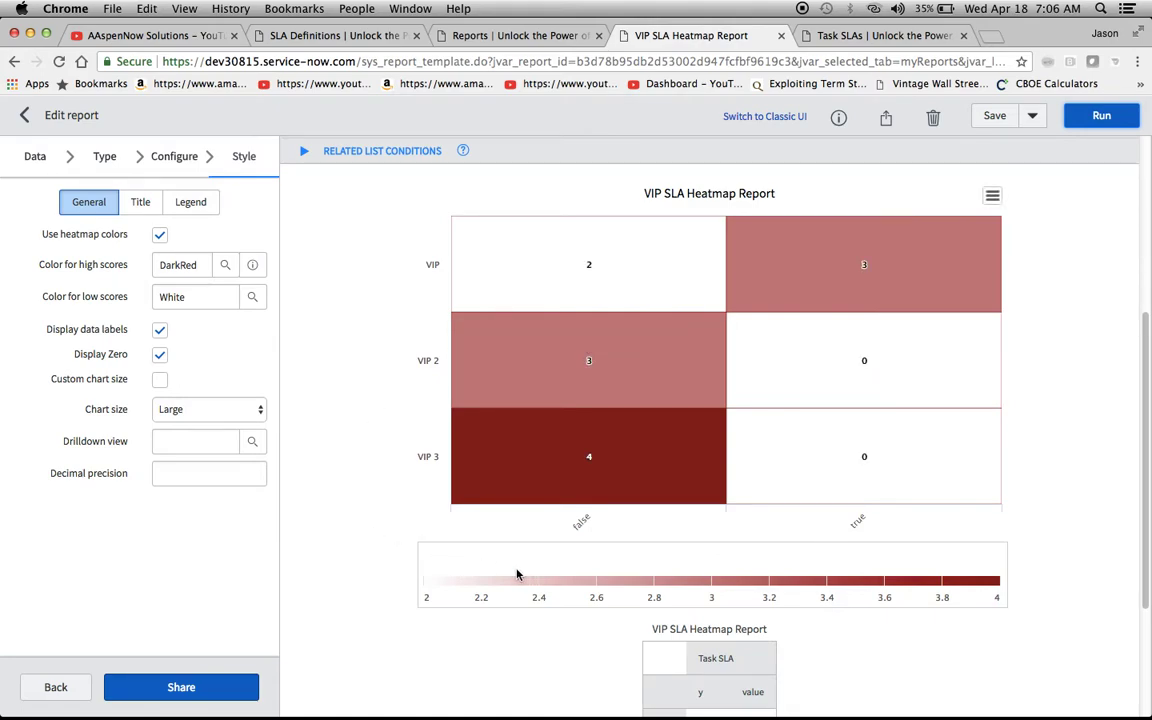
Run the heatmap with the legend border hidden, and run it again with the border restored
left_click(173, 209)
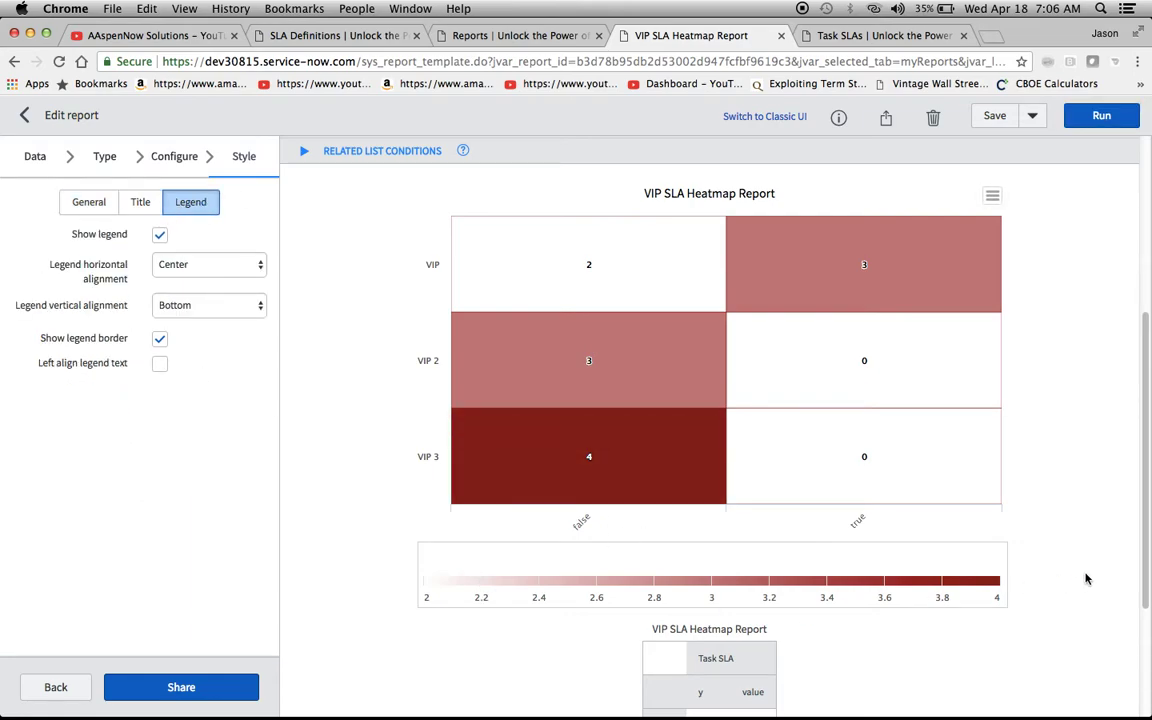
left_click(159, 339)
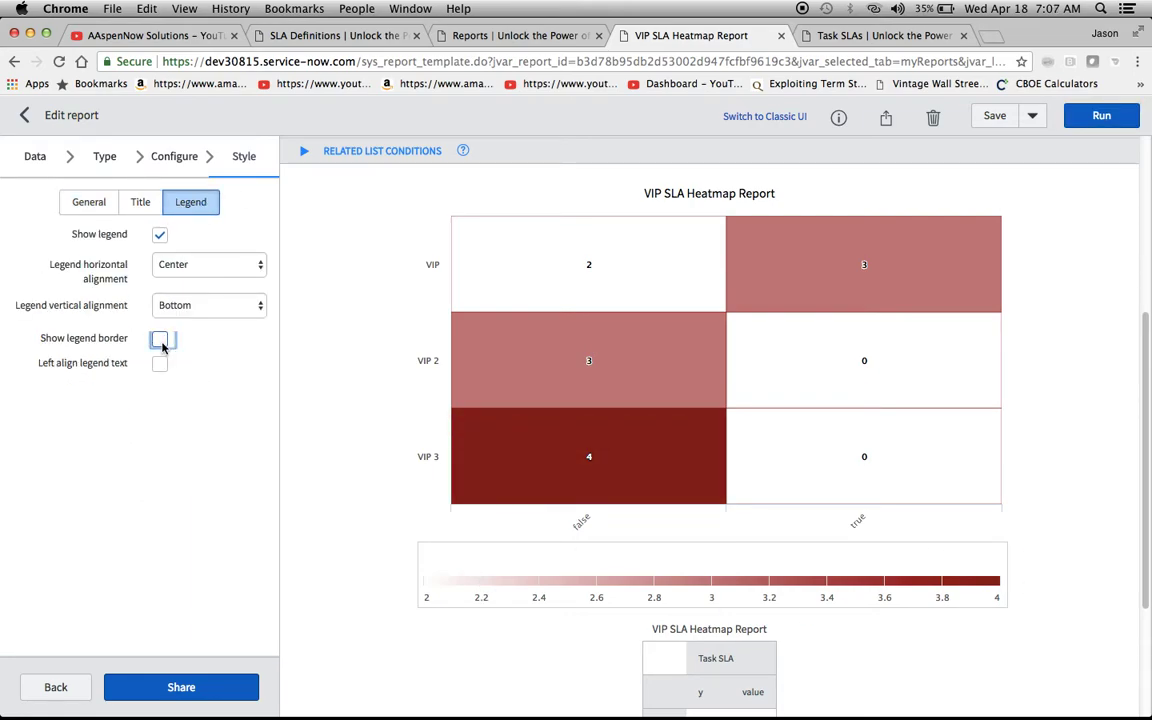
left_click(1088, 121)
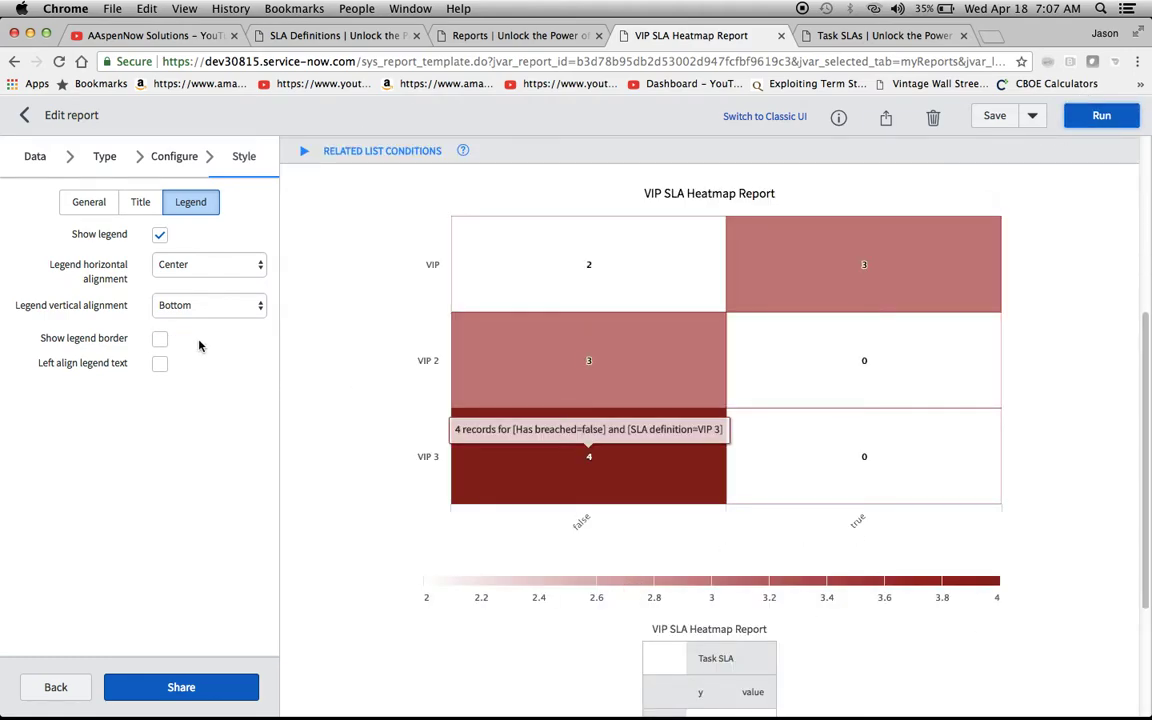
left_click(159, 339)
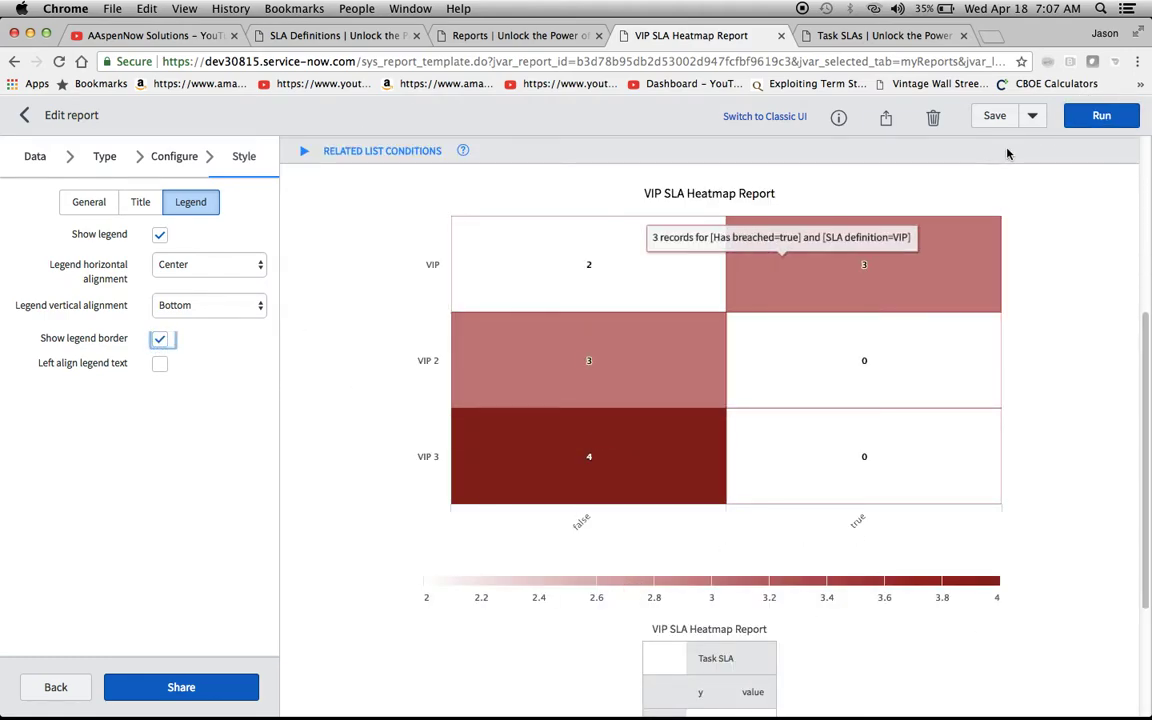
left_click(1088, 116)
Set the chart title to "CIO's Report" in the title style settings and run the report
left_click(140, 202)
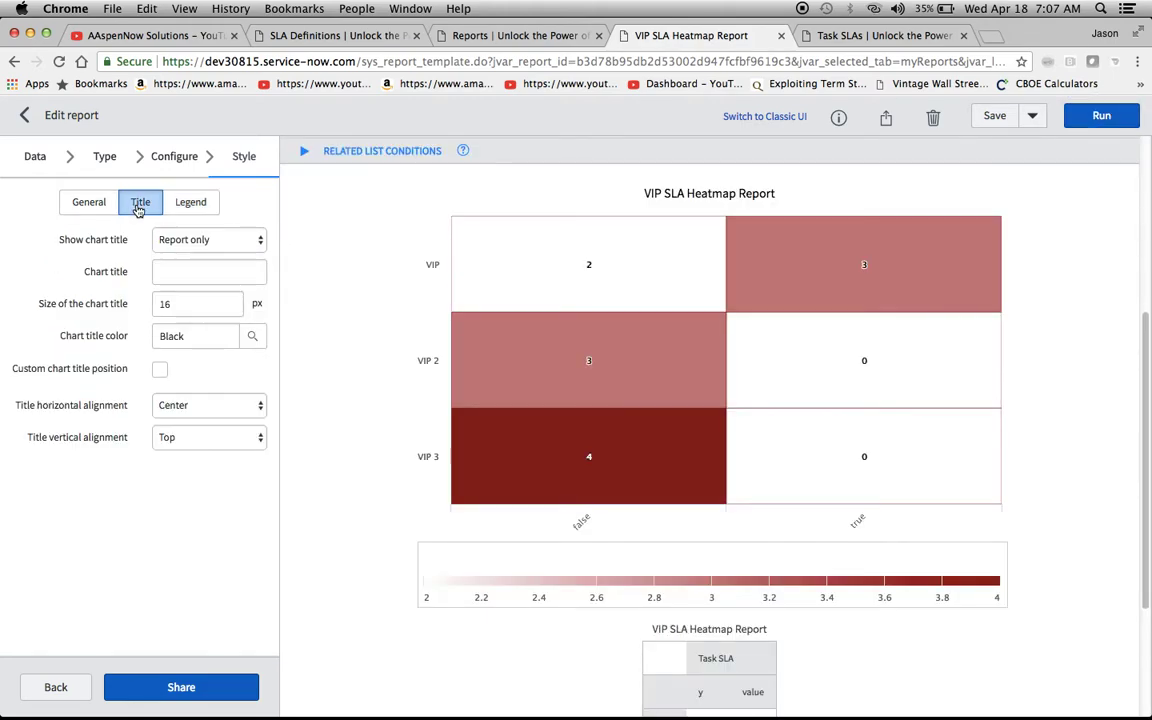
scroll(728, 259, "up", 5)
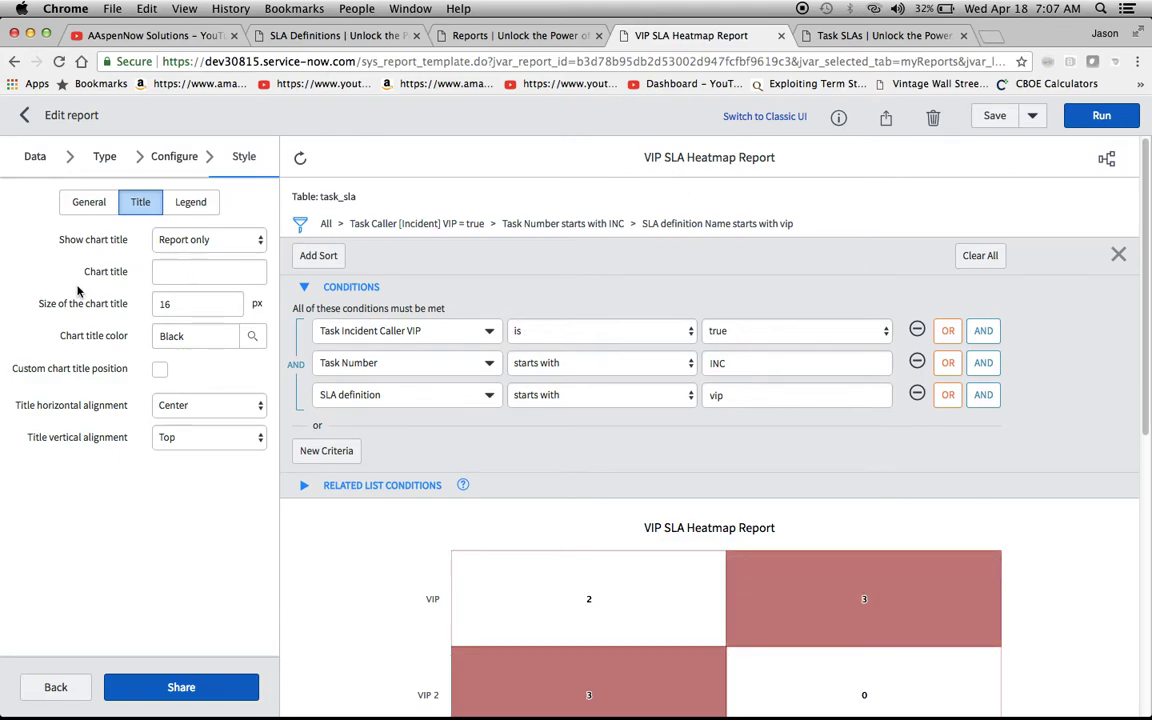
left_click(182, 271)
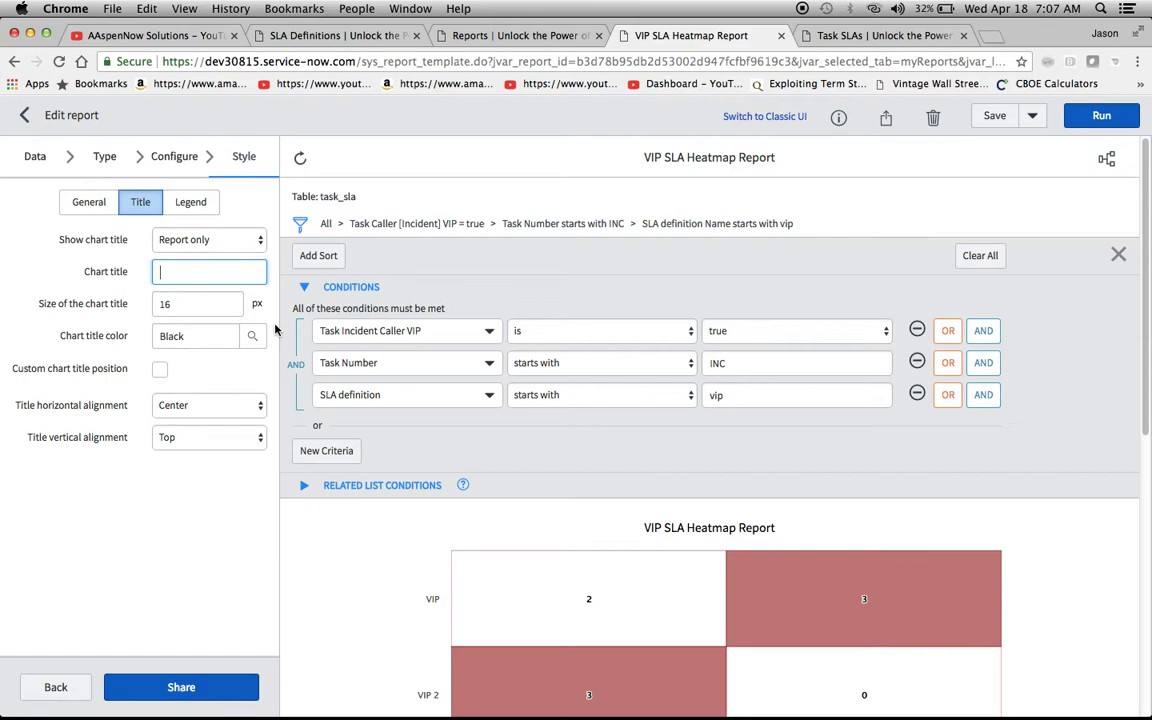
type("For the")
key("BackSpace")
key("BackSpace")
key("BackSpace")
key("BackSpace")
key("BackSpace")
key("BackSpace")
key("BackSpace")
key("BackSpace")
type("CIO's Report")
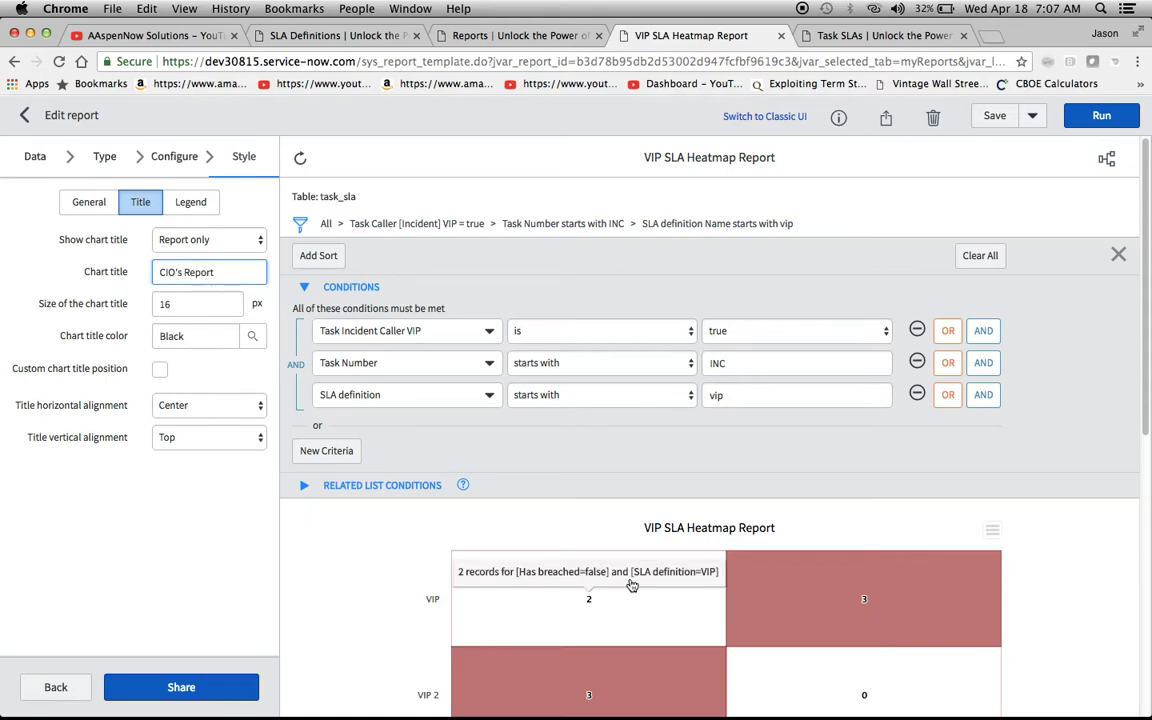
left_click(1102, 117)
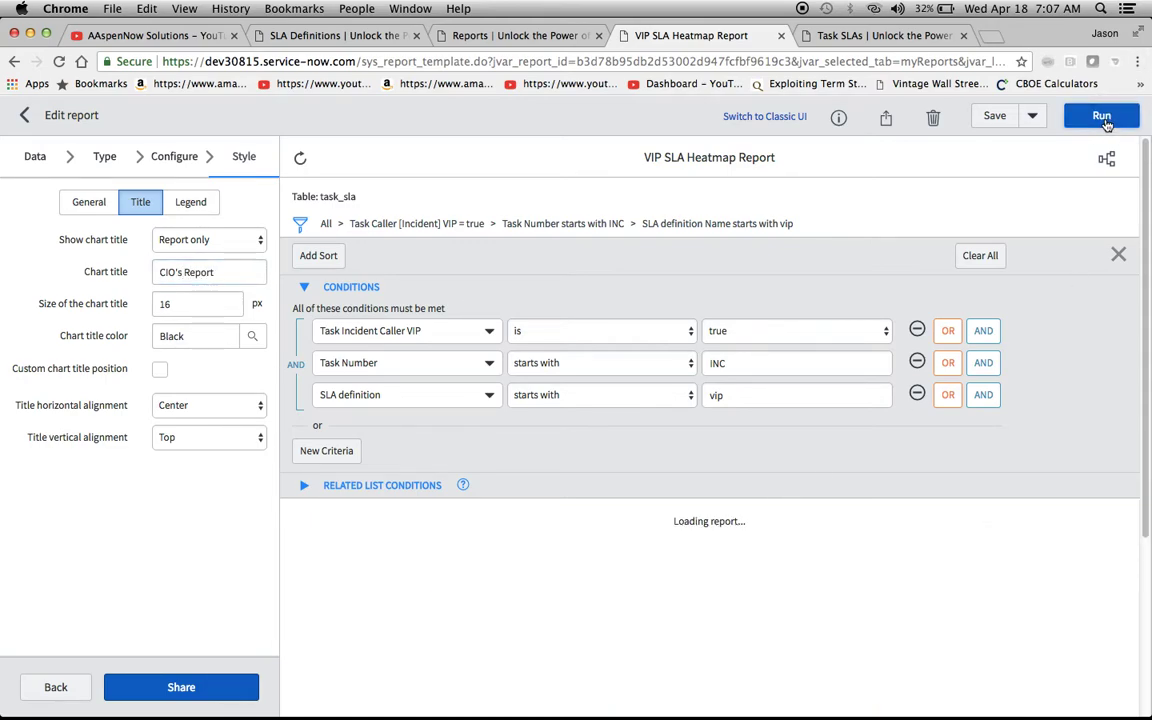
scroll(725, 460, "down", 5)
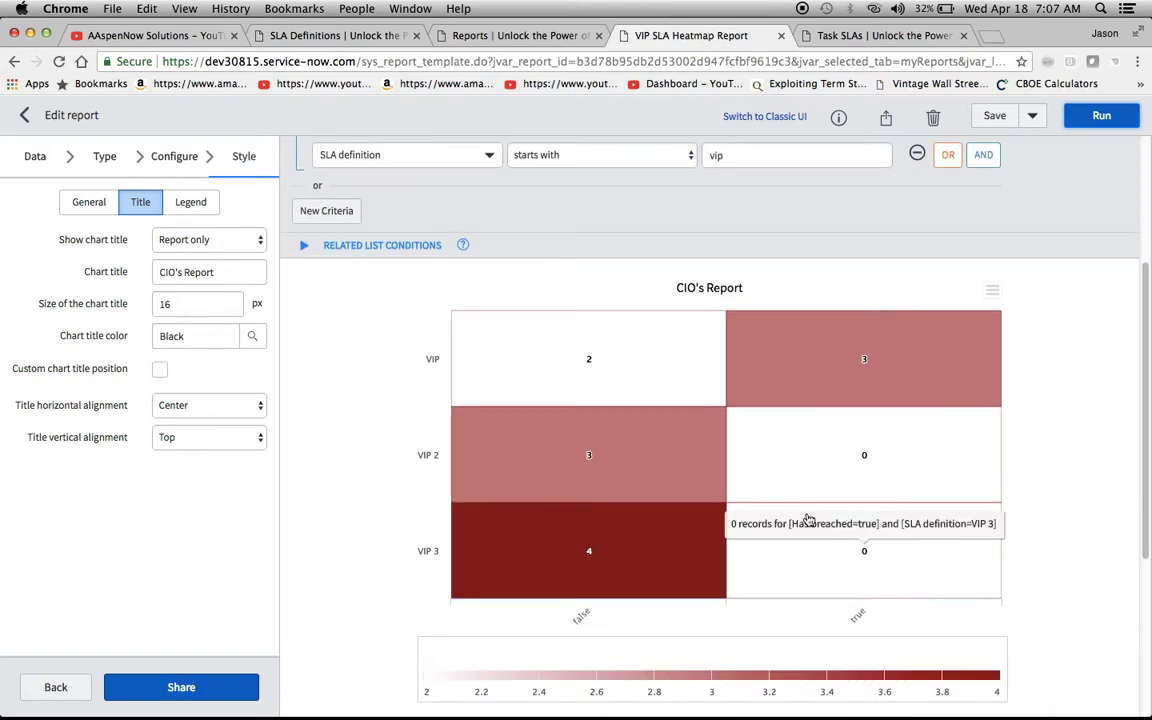
In the report configuration, set the heatmap's column field to Business elapsed time, run the report, and review the chart
left_click(89, 201)
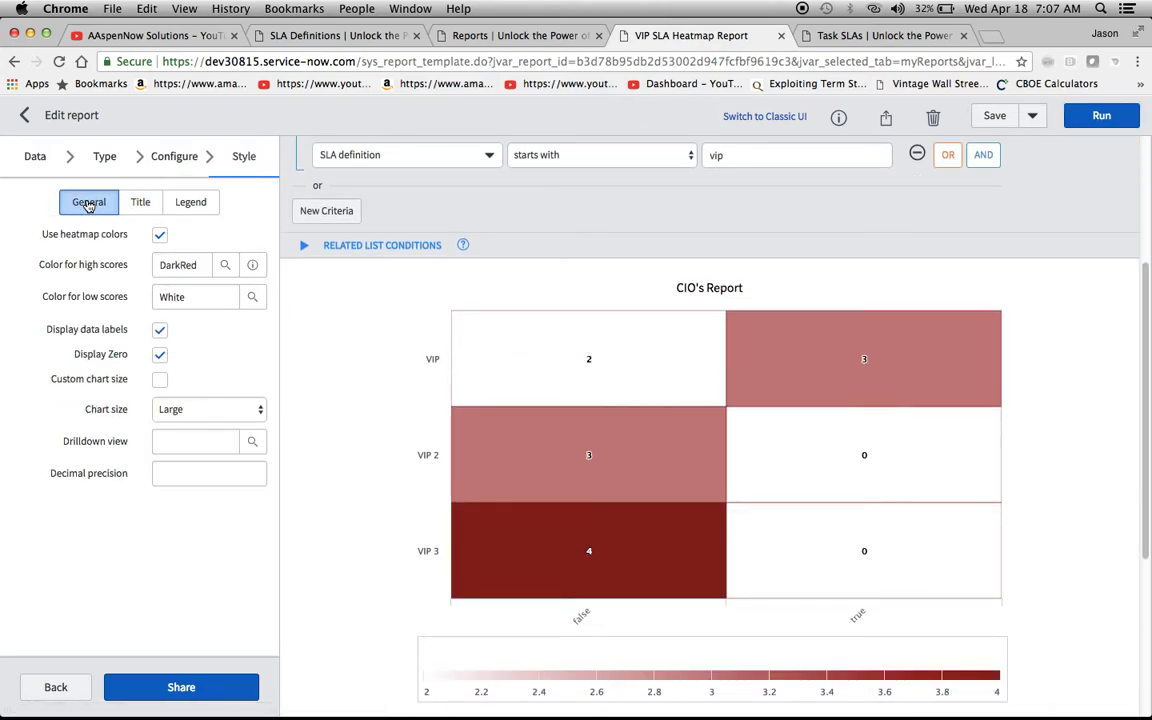
left_click(170, 160)
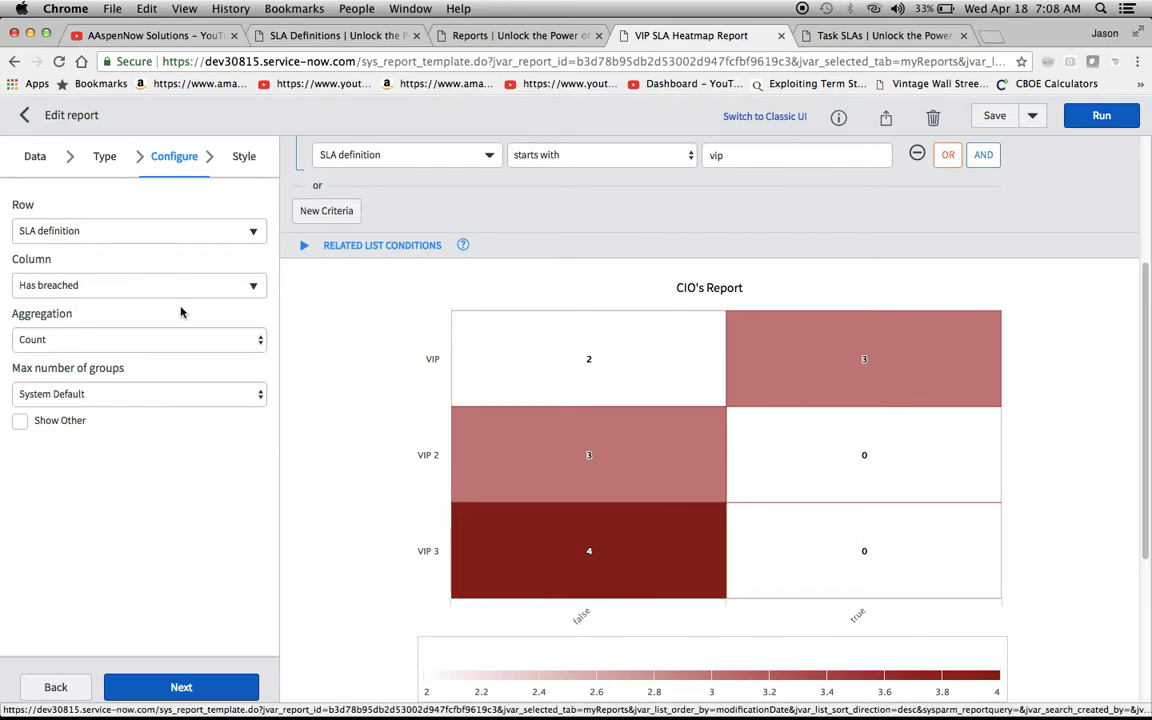
left_click(253, 286)
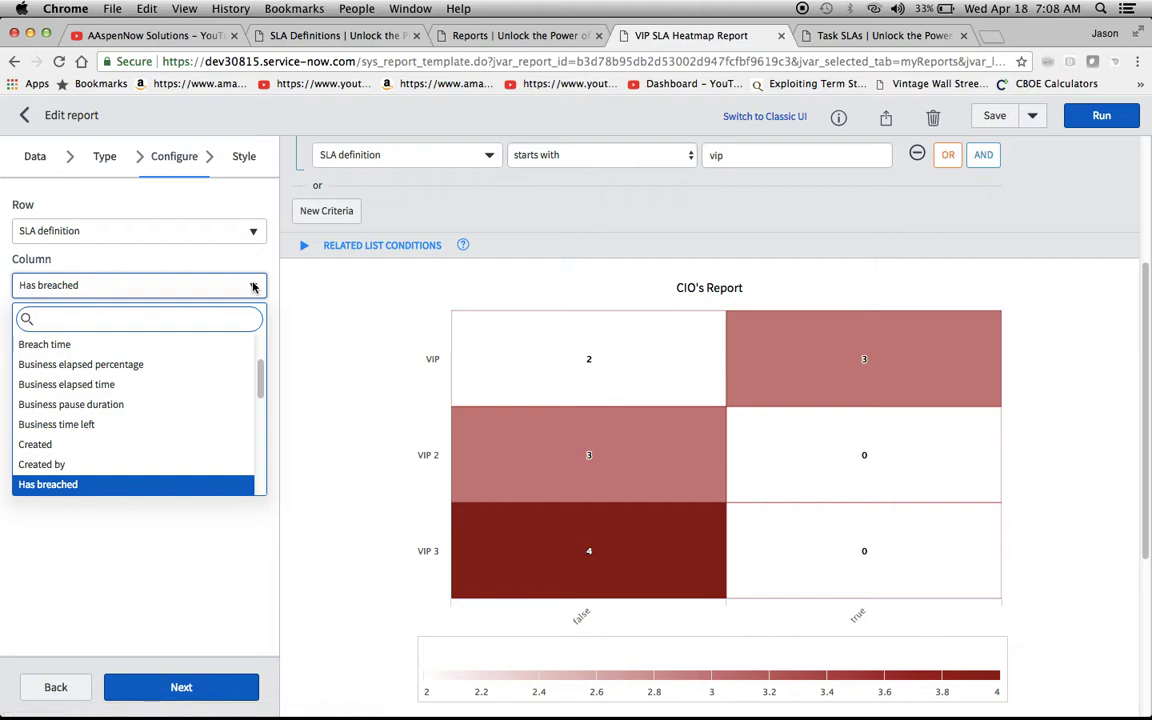
left_click(164, 388)
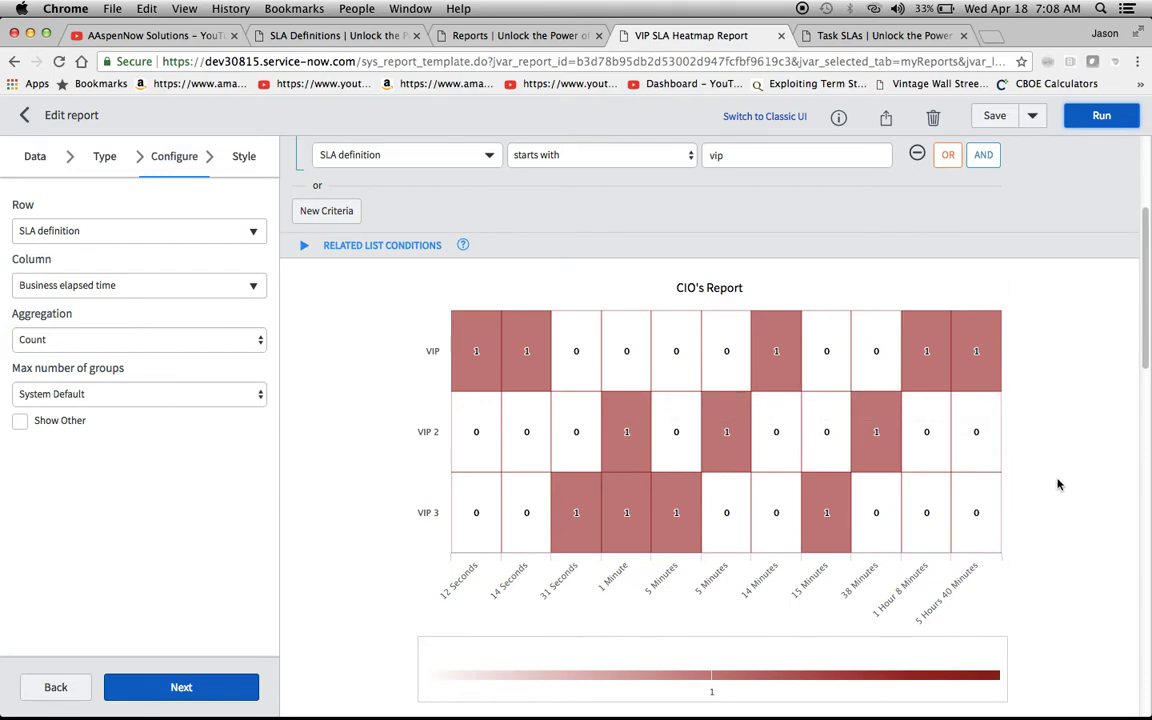
scroll(1058, 484, "down", 1)
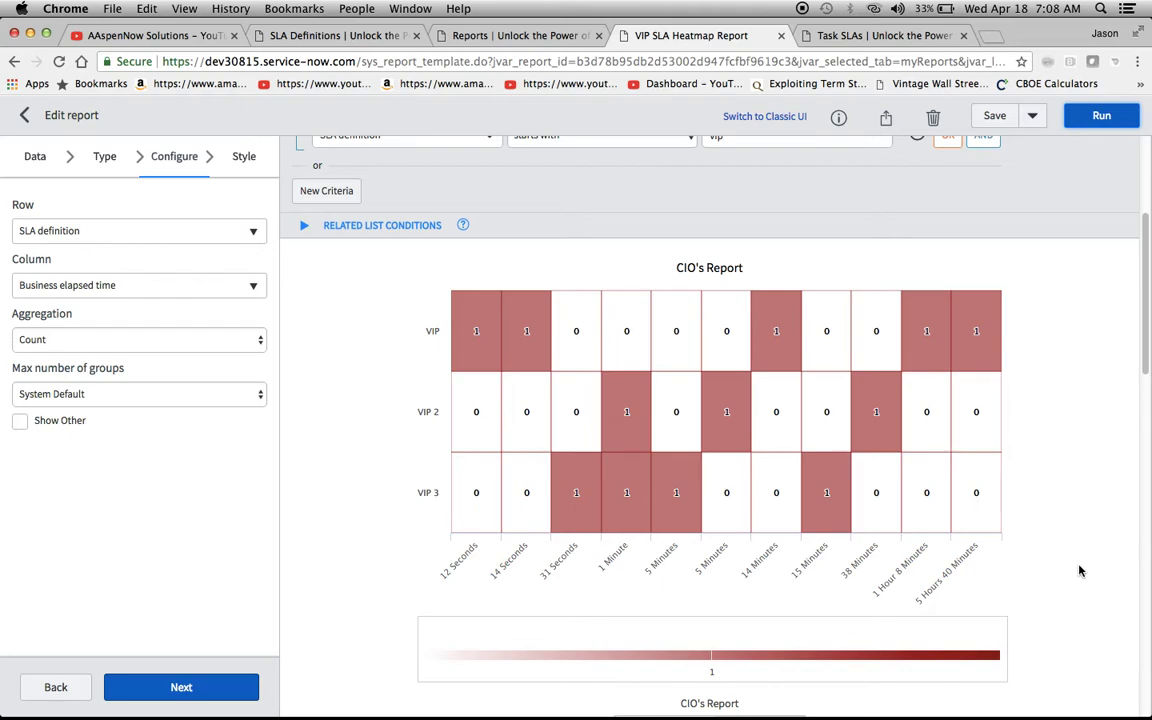
scroll(1079, 571, "up", 3)
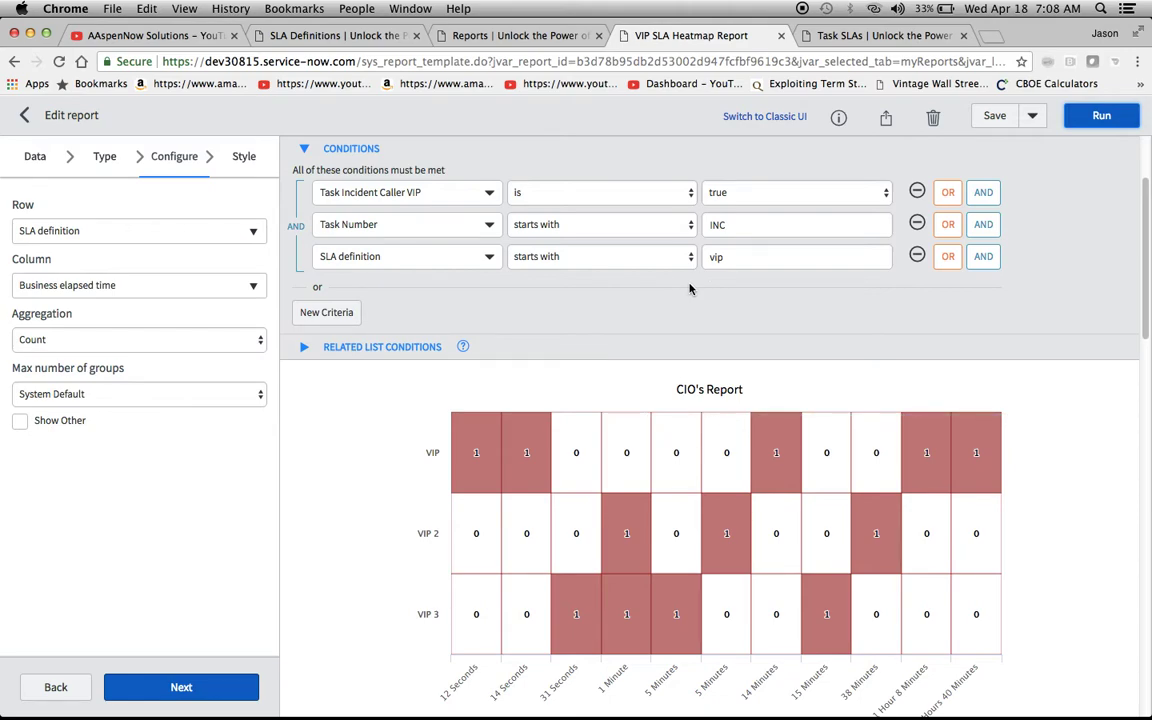
scroll(689, 289, "down", 1)
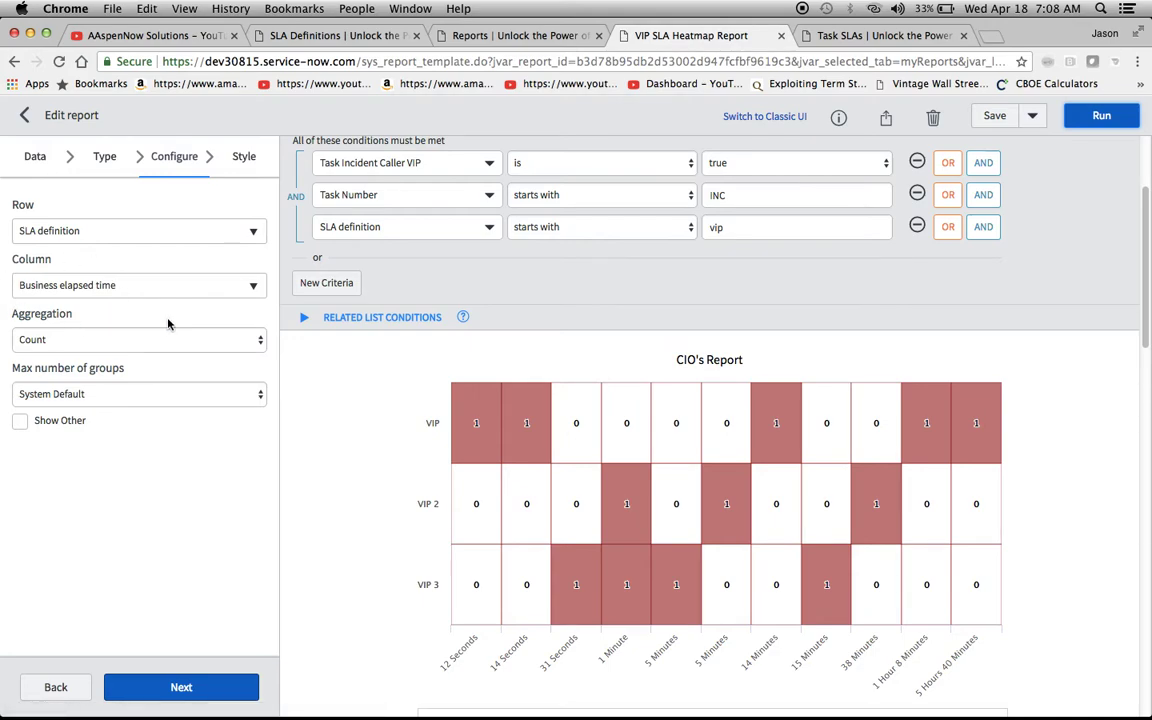
Set the heatmap's column field back to Has breached
left_click(255, 287)
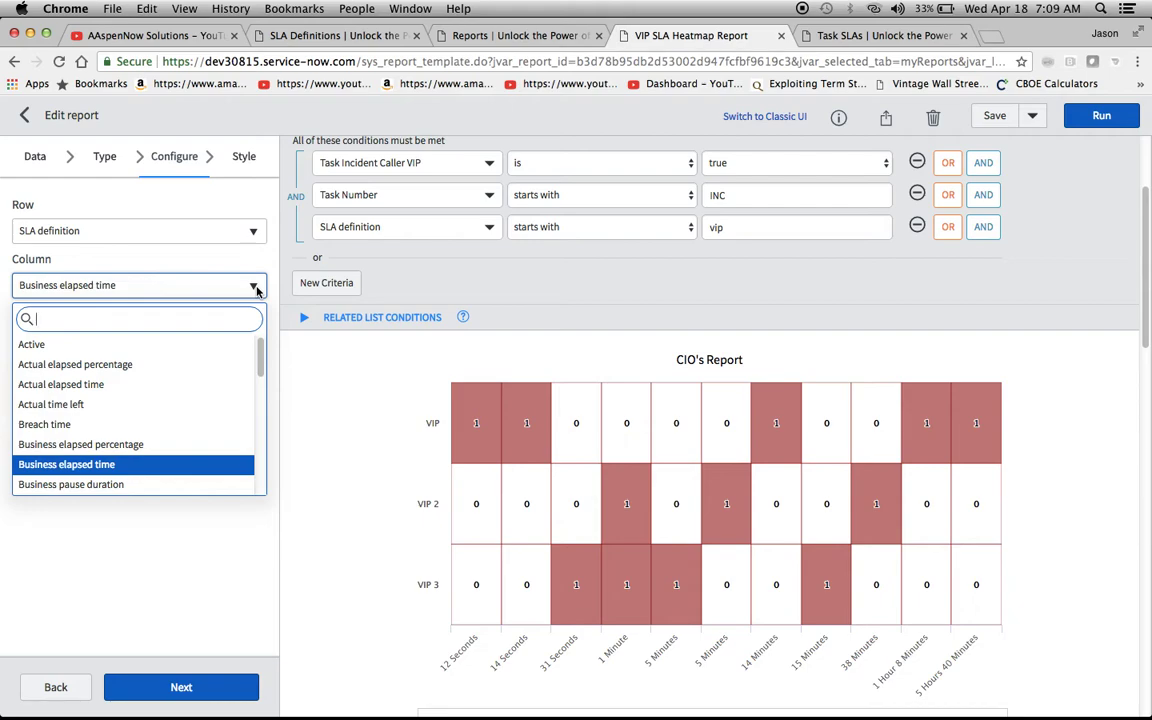
type("has")
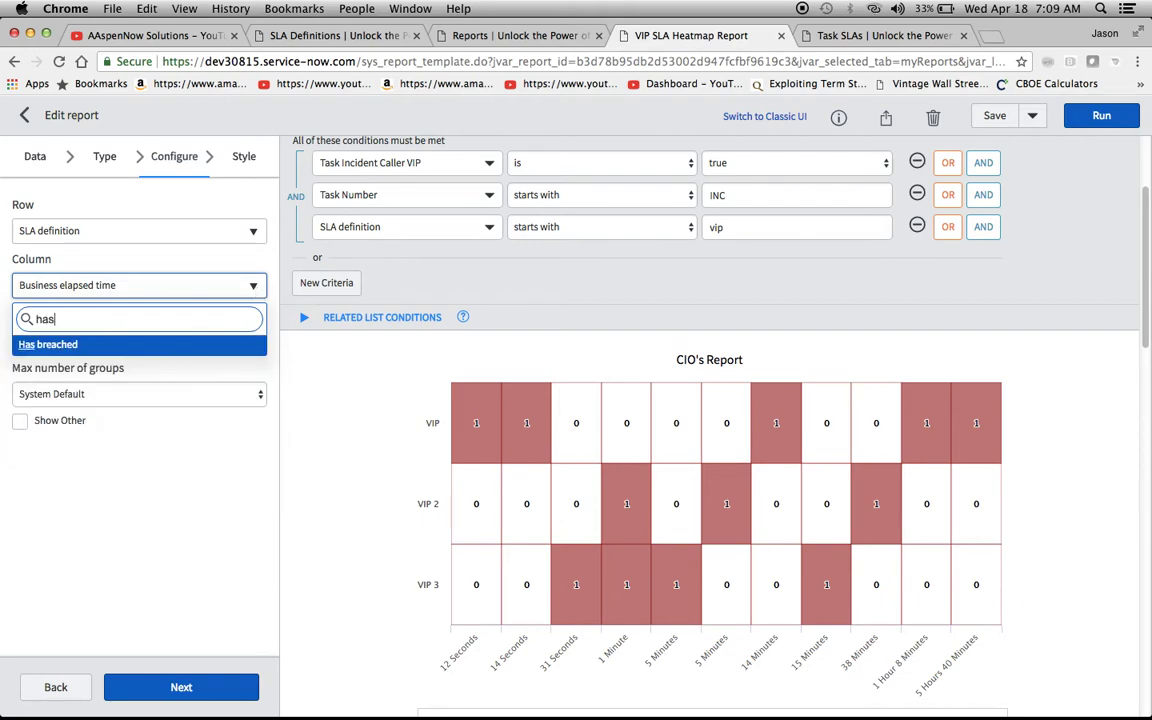
left_click(37, 341)
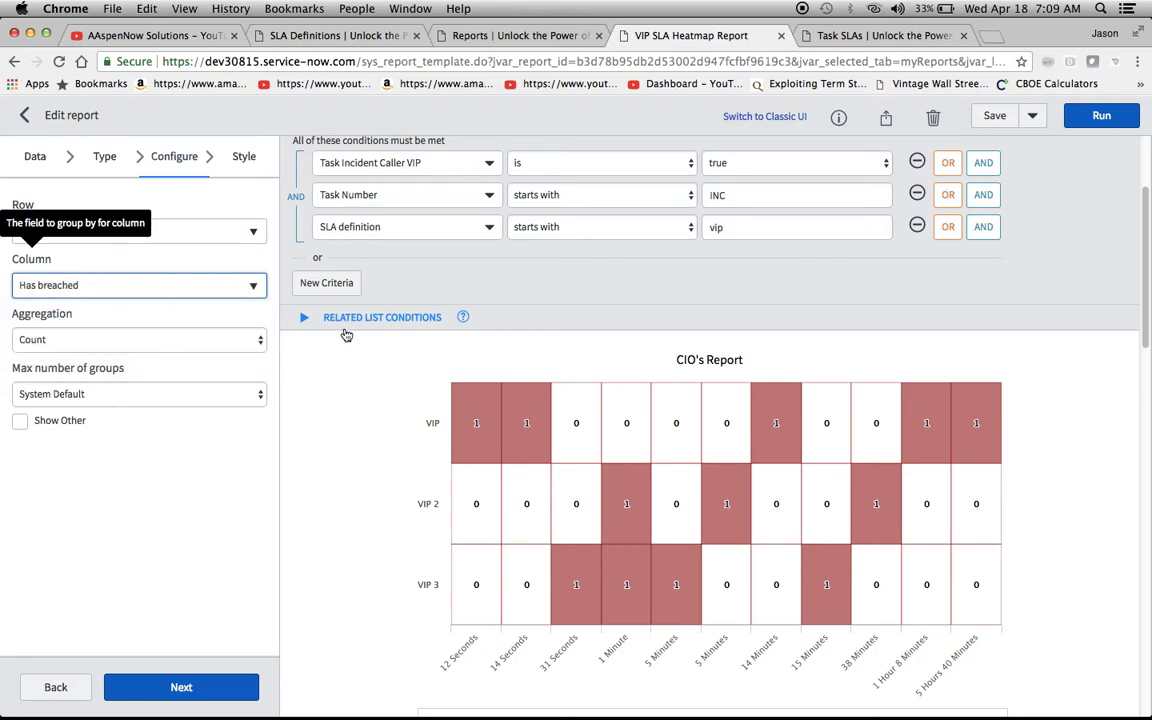
Set the aggregation to Average of Business elapsed percentage, run the report, and inspect the breached VIP cell
left_click(205, 340)
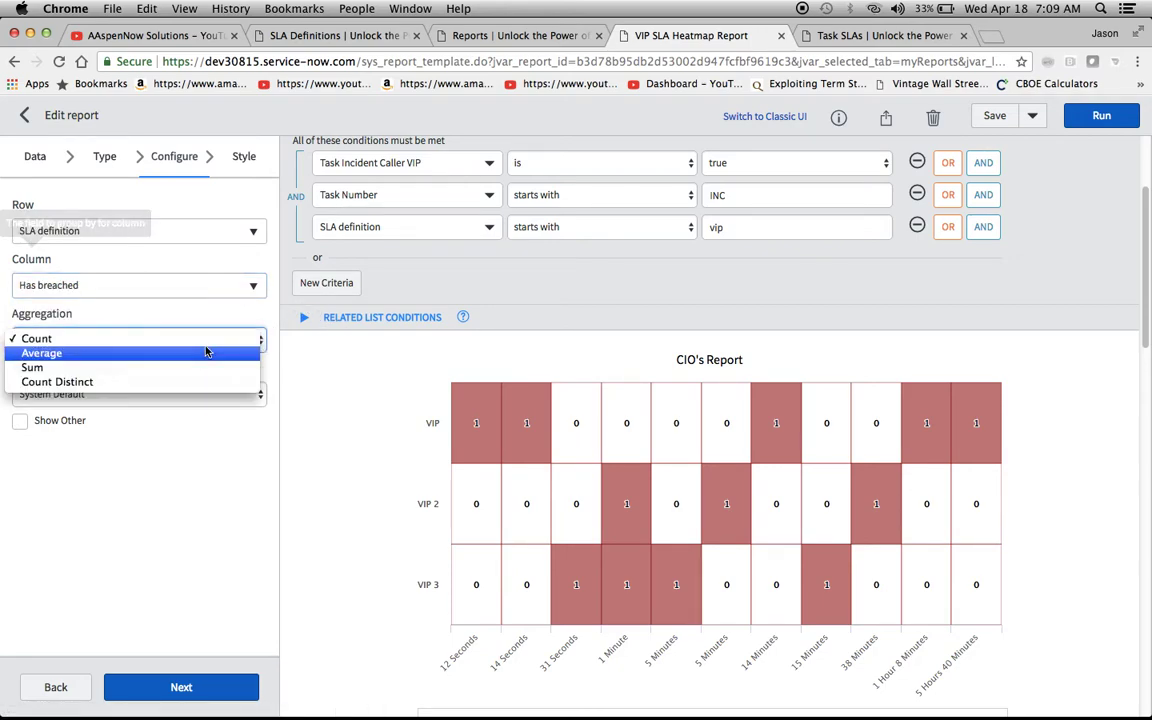
left_click(195, 352)
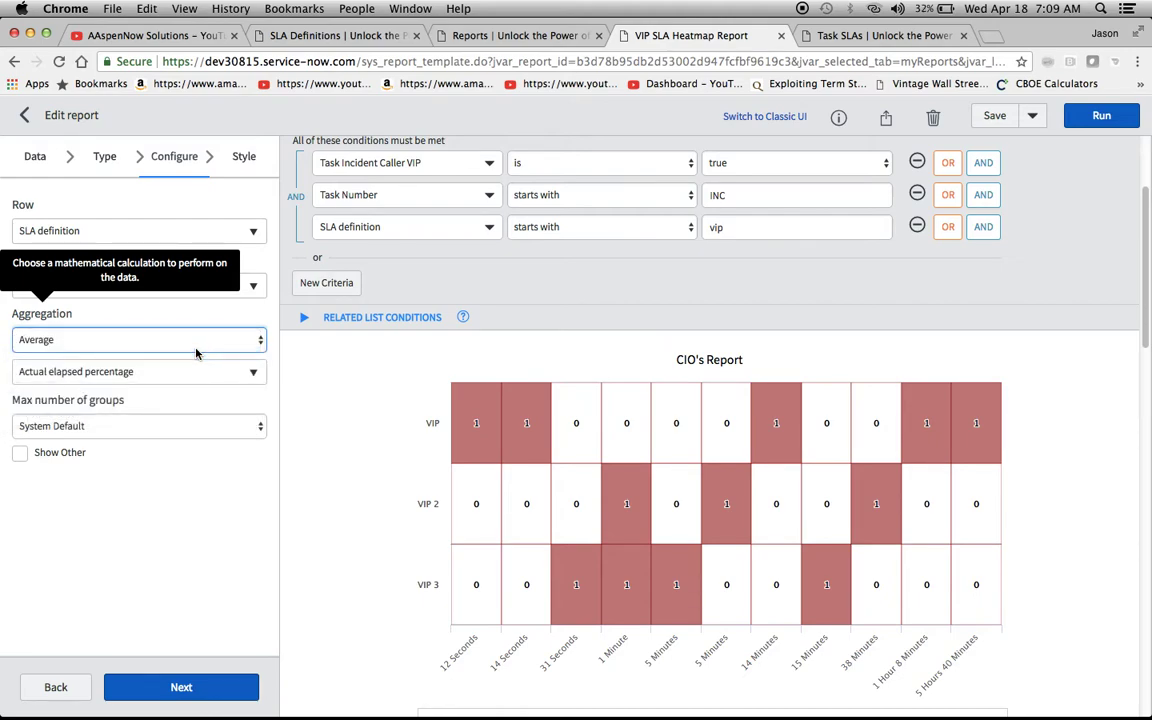
left_click(177, 371)
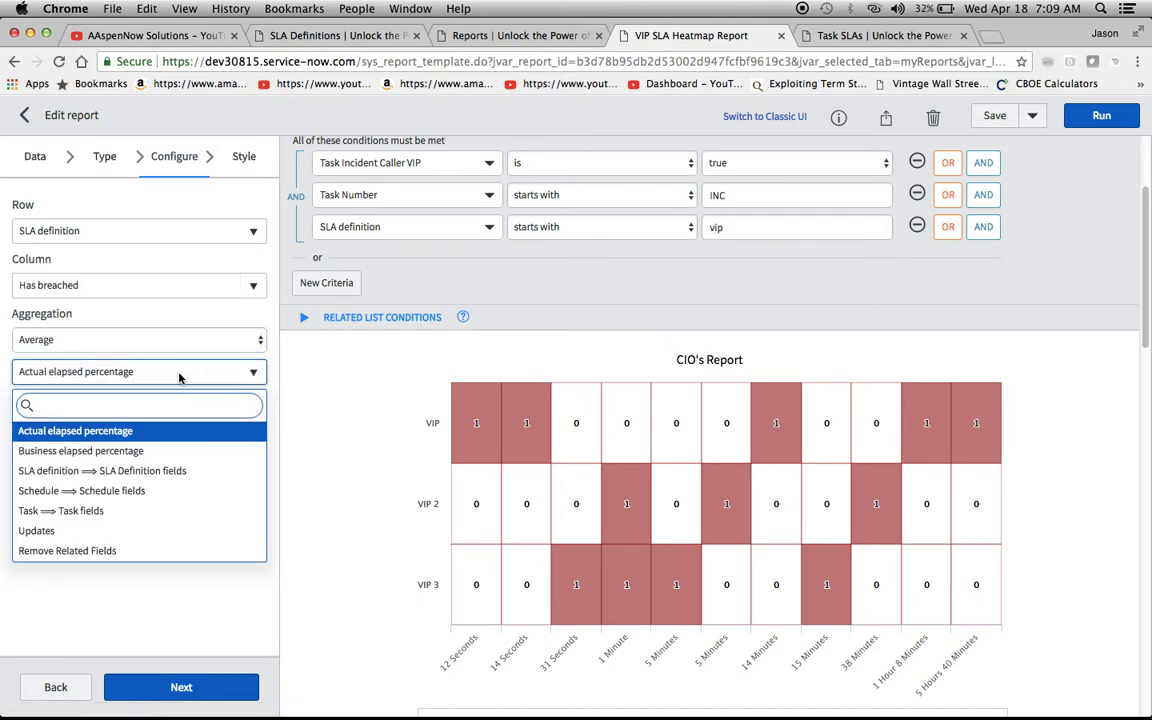
left_click(178, 452)
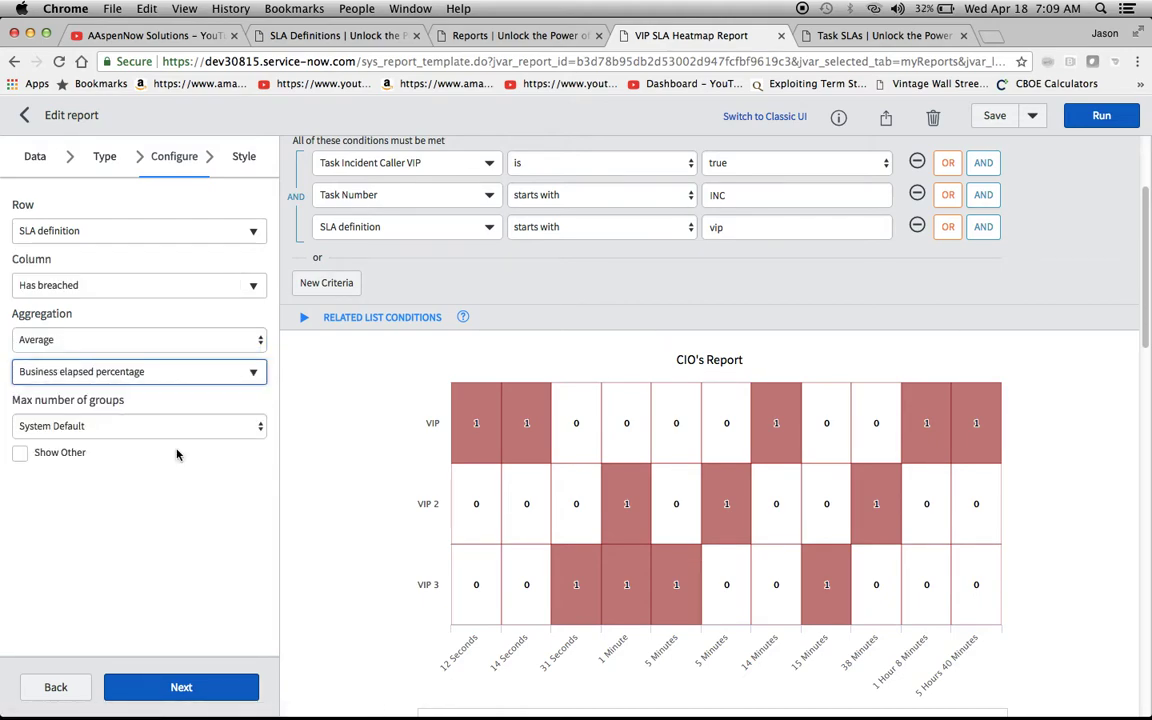
left_click(1103, 115)
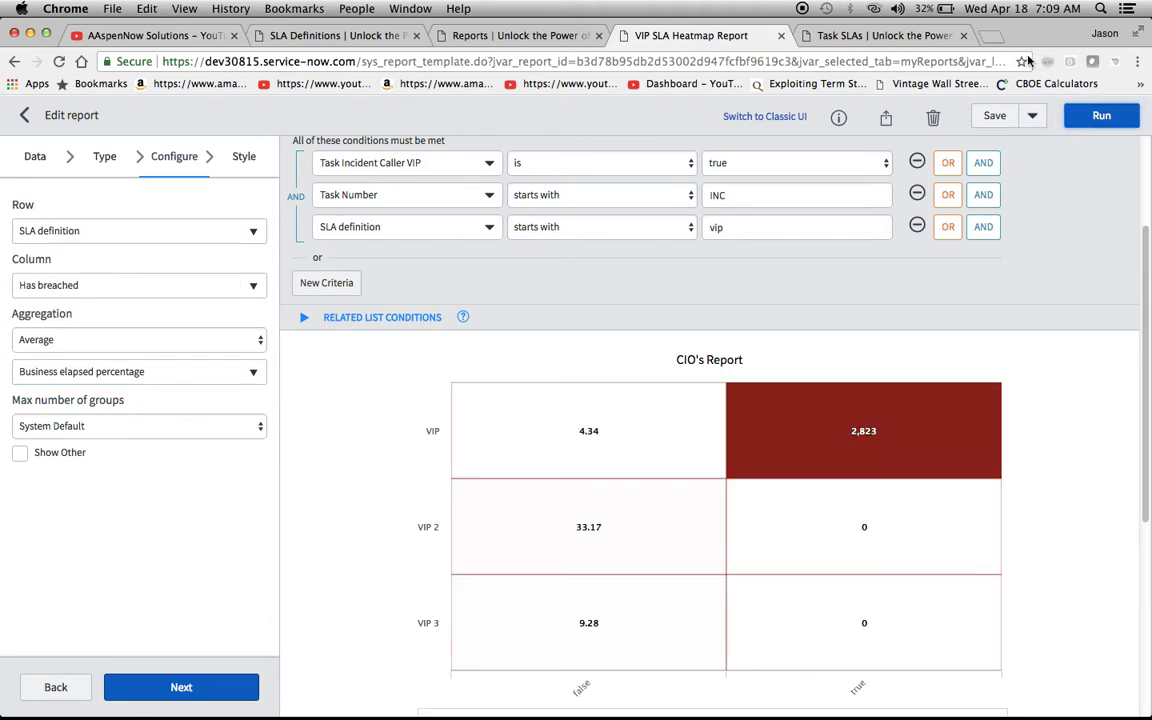
scroll(1025, 483, "down", 5)
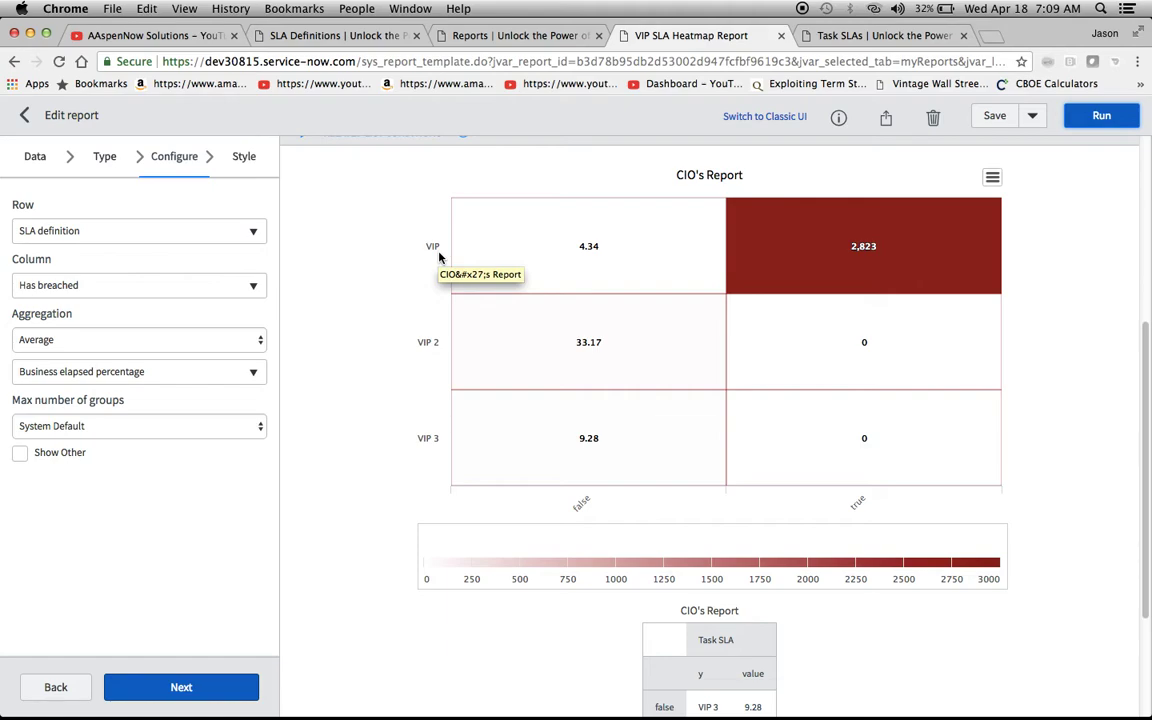
mouse_move(855, 272)
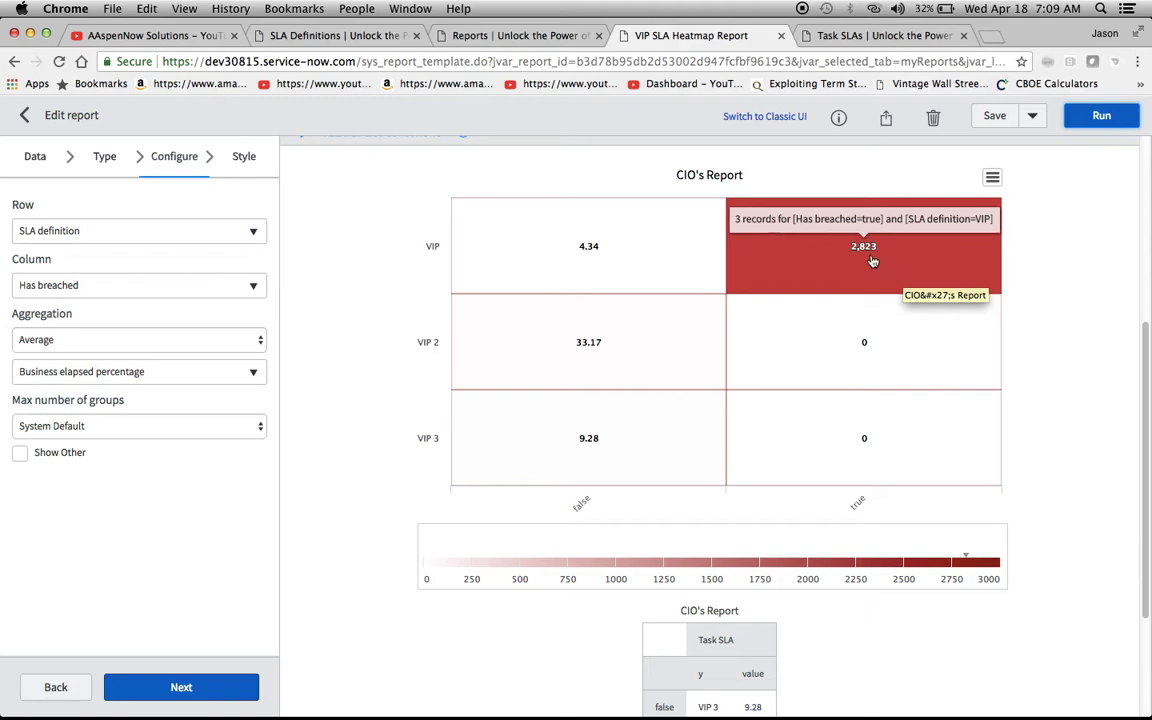
Review the breached VIP records and their business elapsed percentages in the open Task SLAs list
left_click(882, 35)
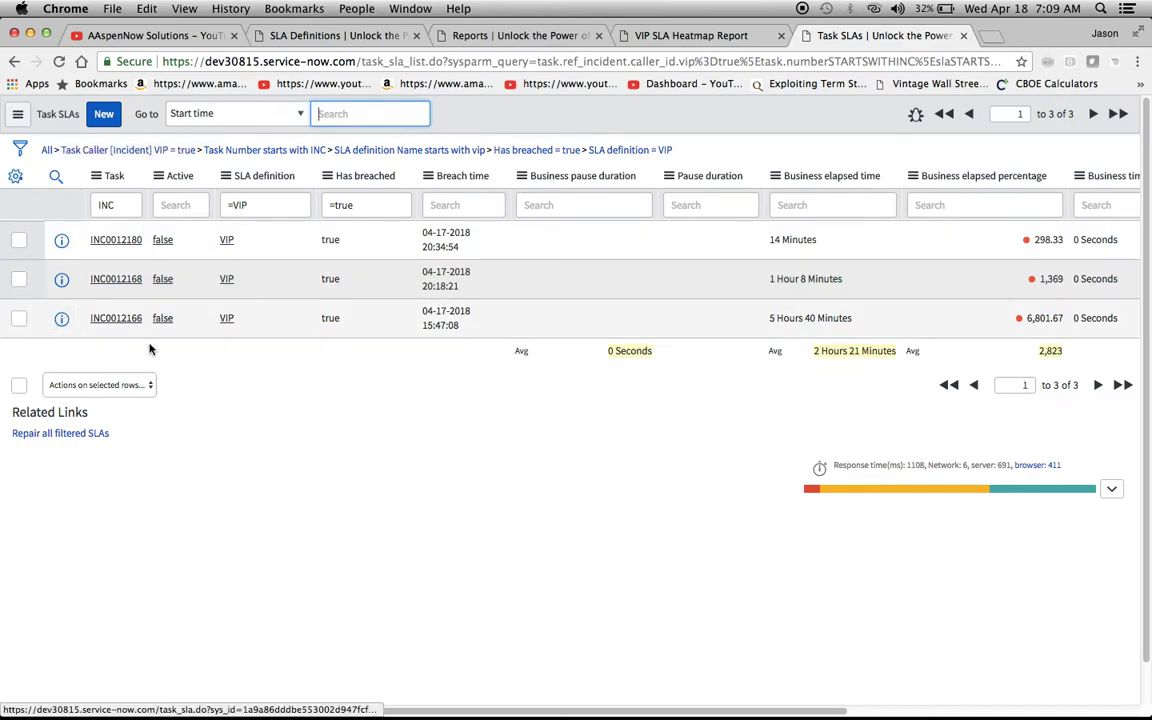
scroll(717, 400, "right", 5)
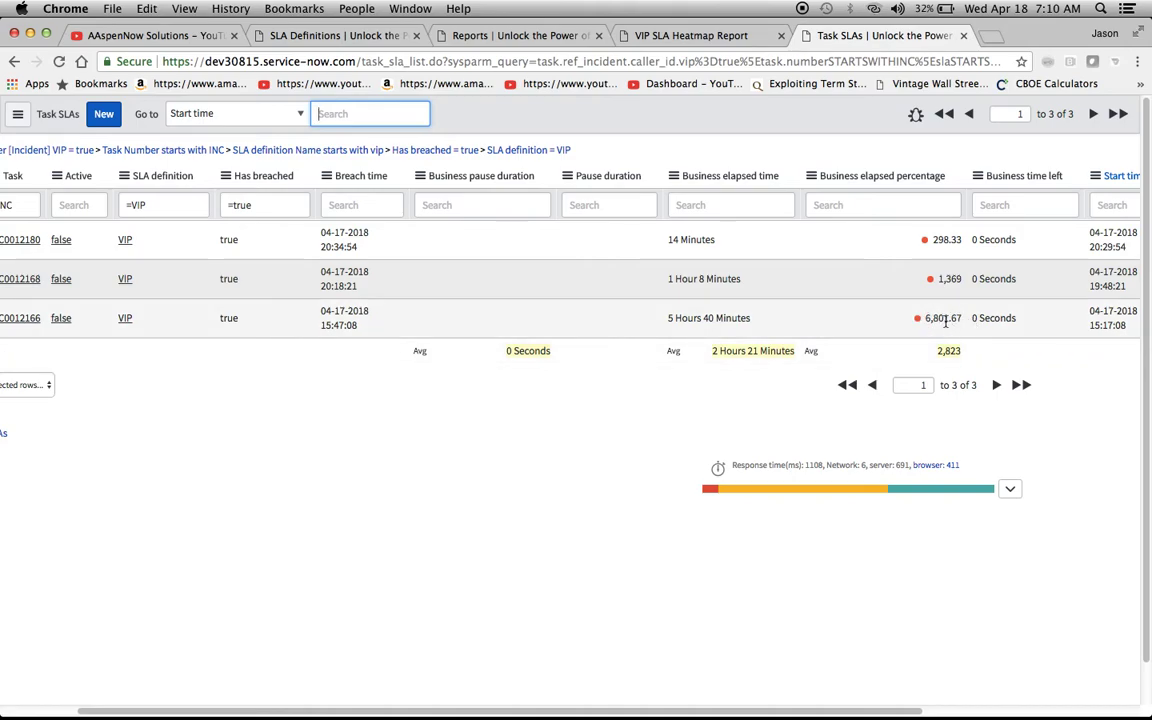
scroll(945, 320, "left", 3)
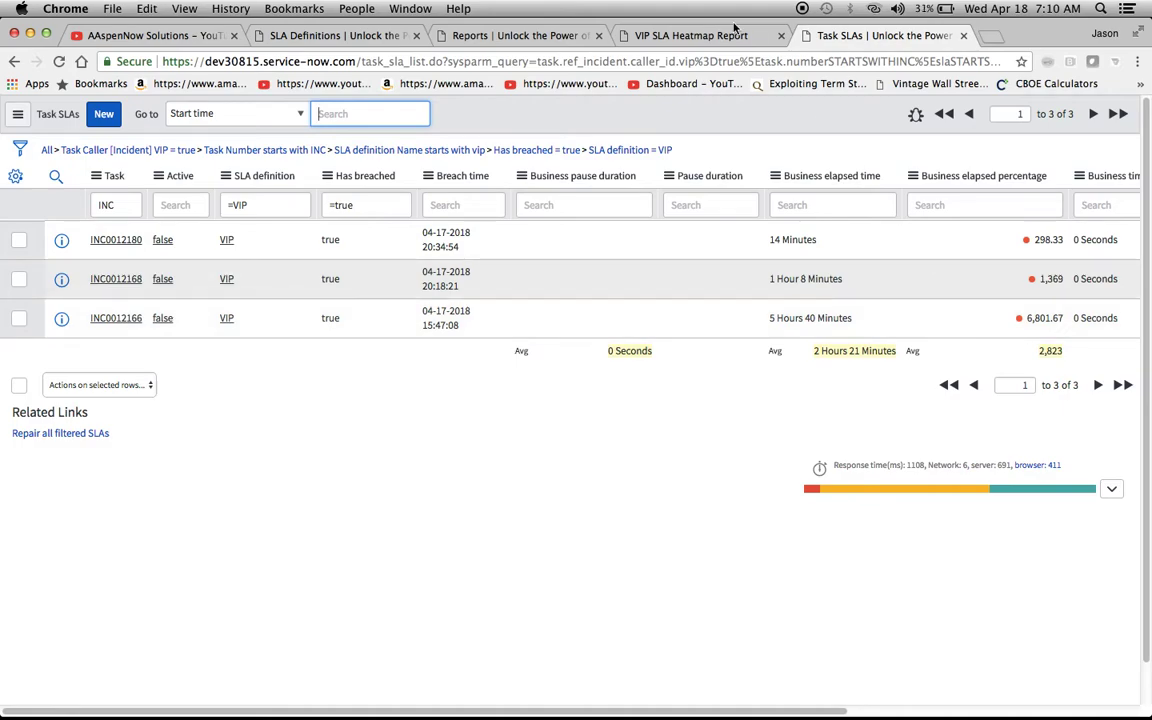
Return to the VIP SLA Heatmap Report, set its aggregation to Count, and run the report
left_click(684, 36)
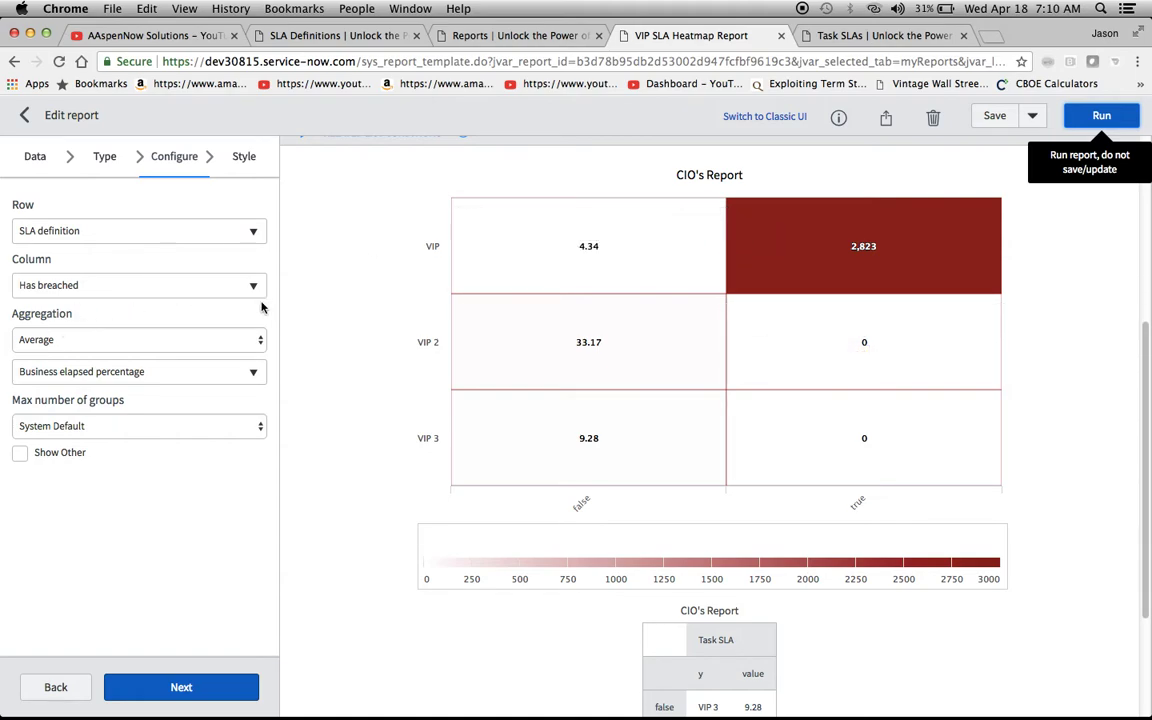
left_click(257, 337)
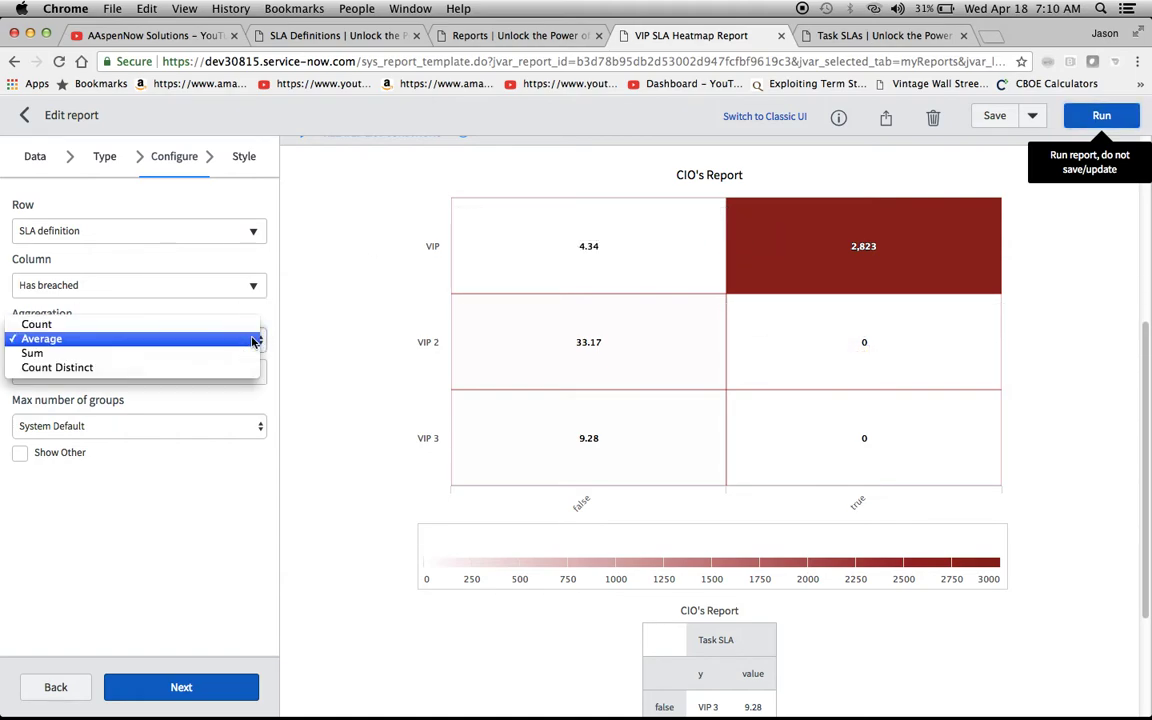
left_click(237, 330)
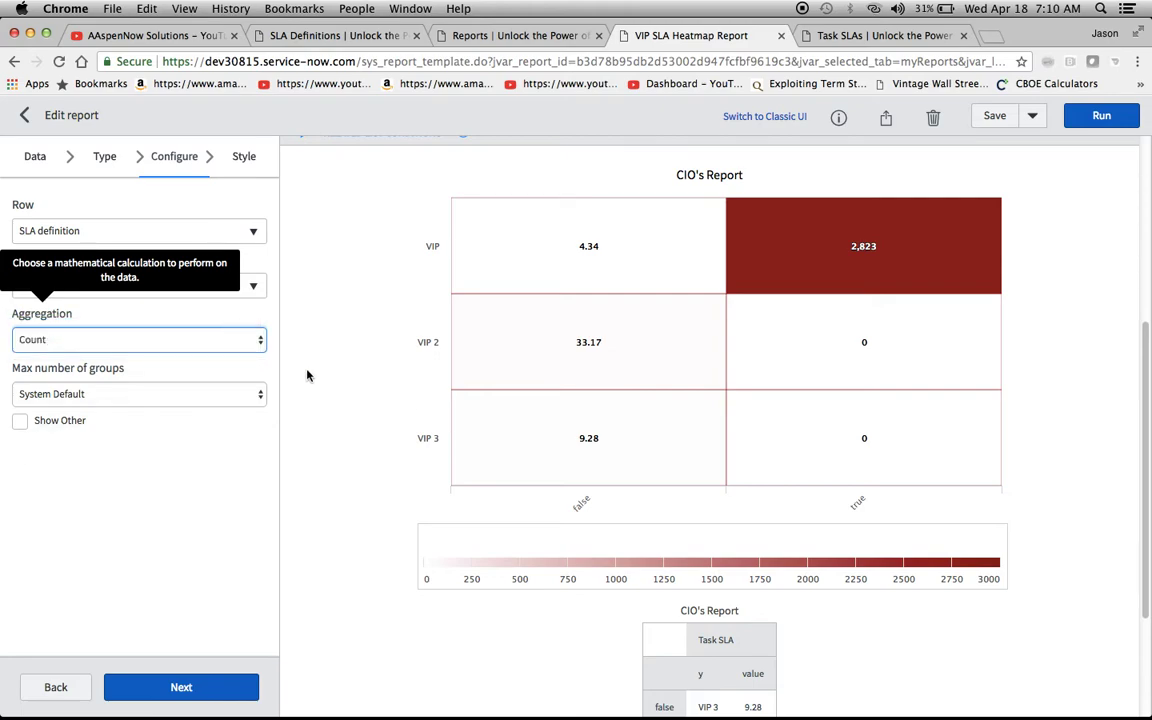
left_click(1101, 117)
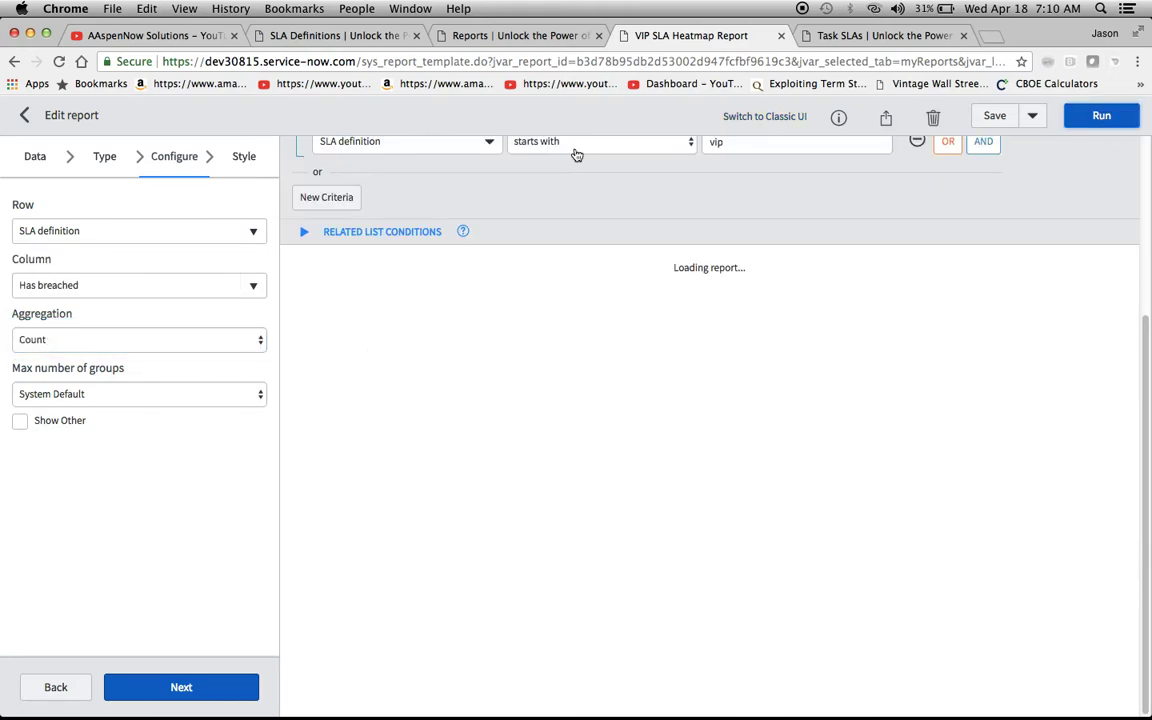
Set the heatmap's column to Assignment group from the related Task fields and run the report
left_click(224, 287)
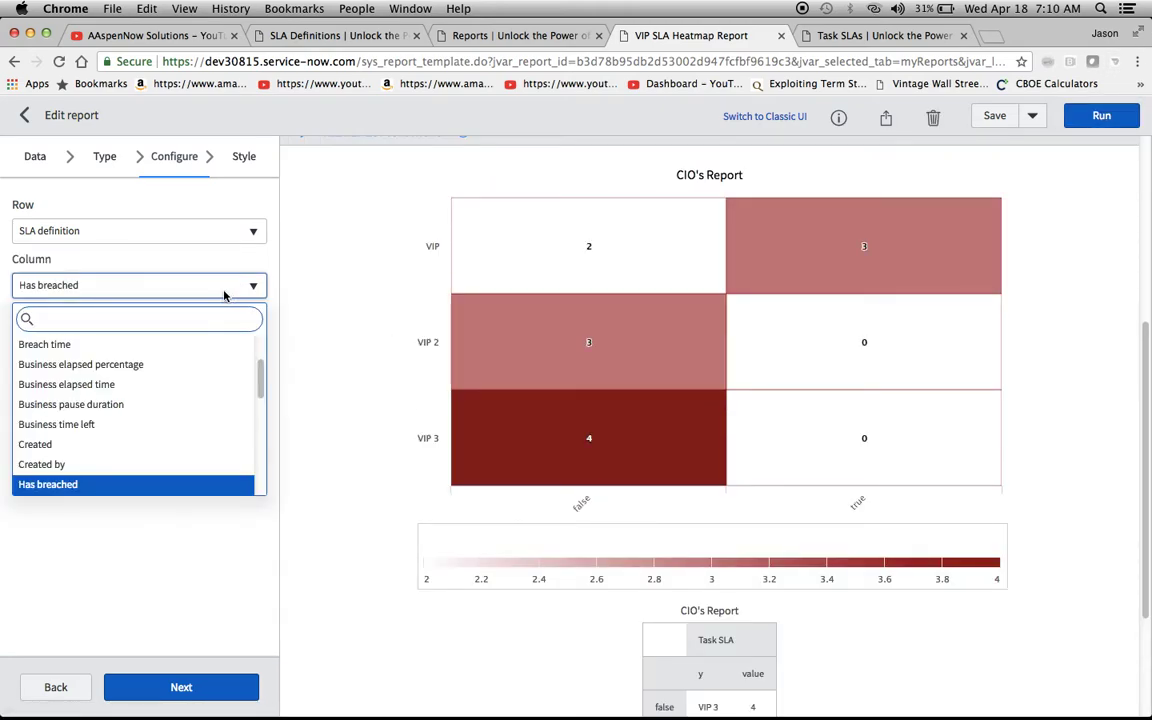
type("ta")
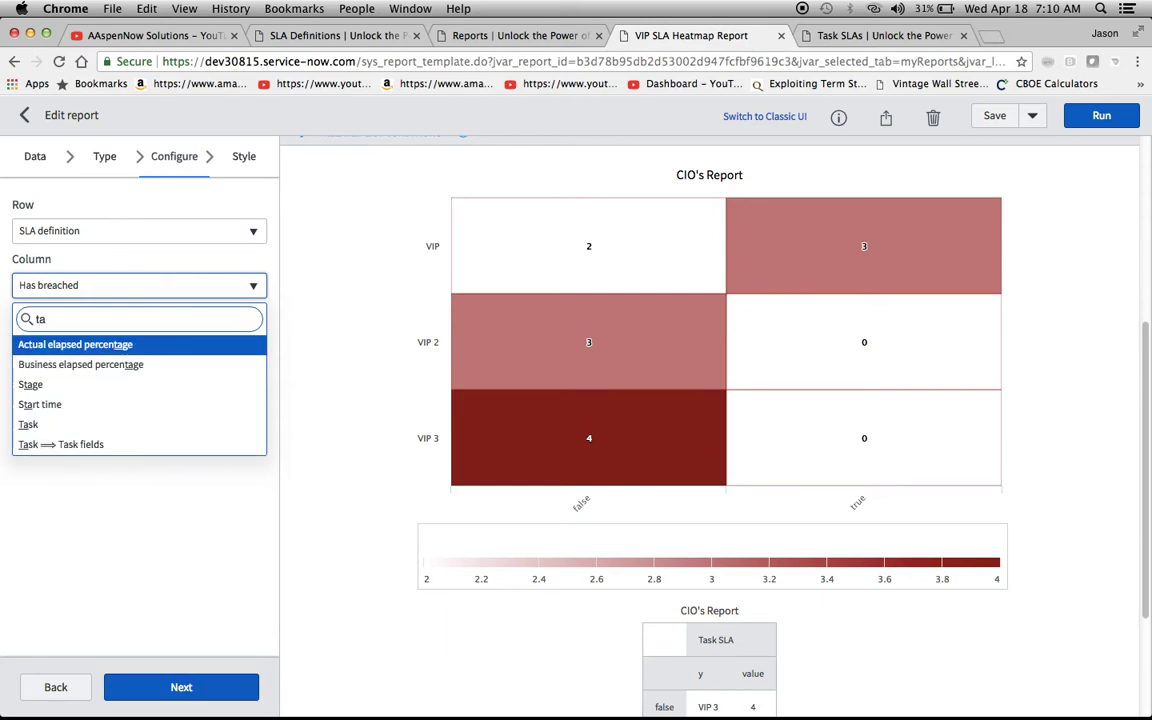
left_click(108, 444)
left_click(180, 285)
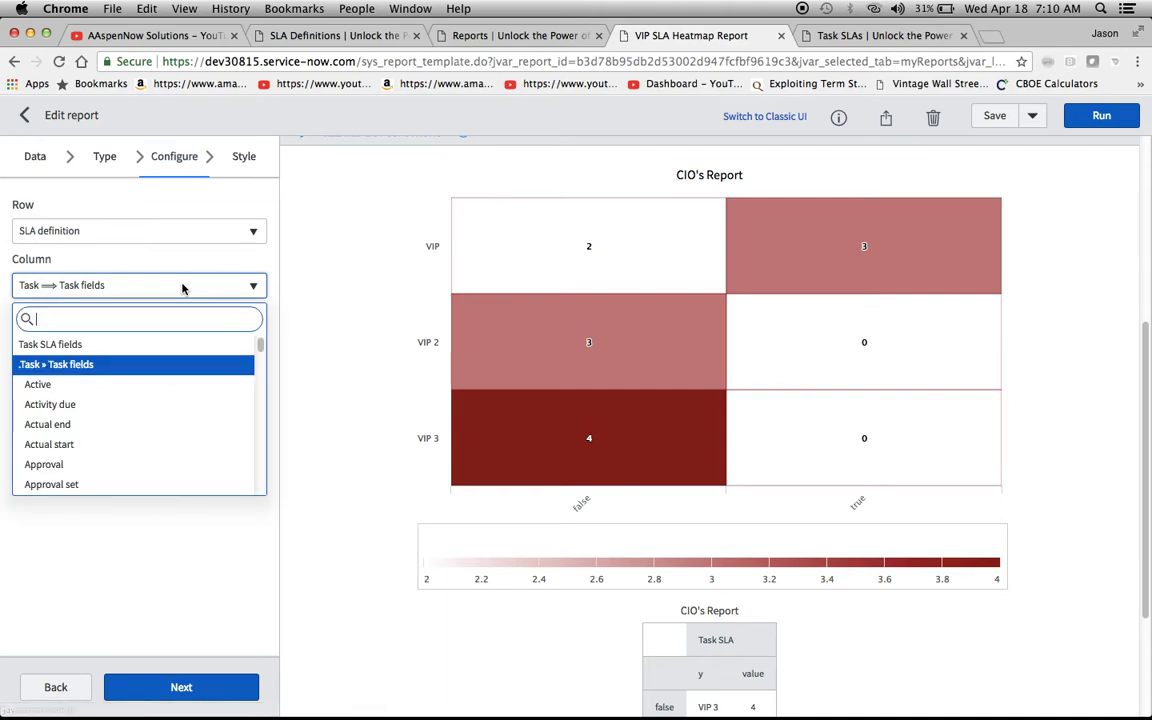
scroll(171, 425, "down", 2)
scroll(171, 425, "down", 2)
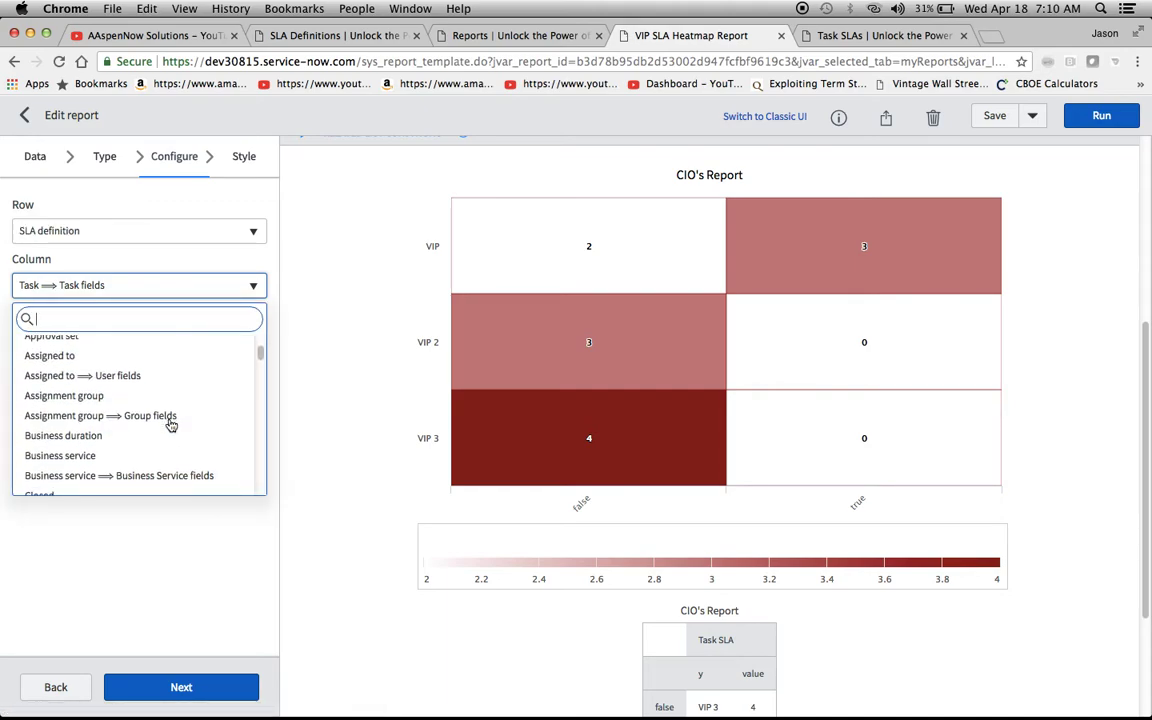
left_click(118, 397)
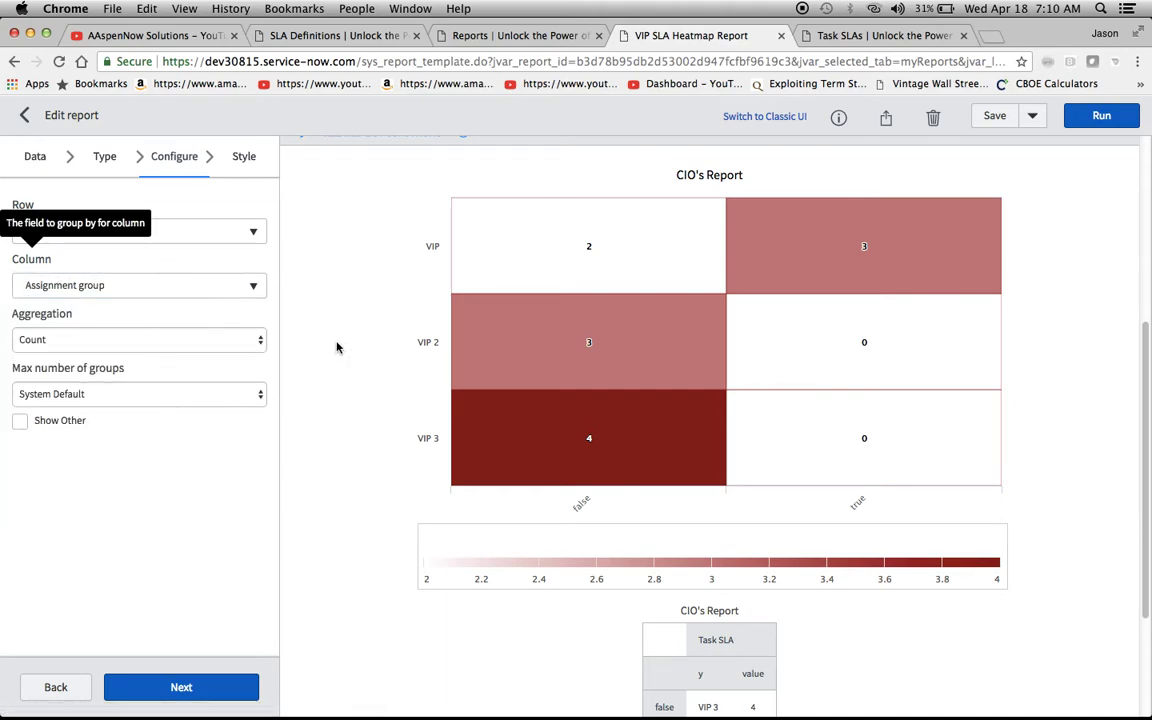
left_click(1093, 114)
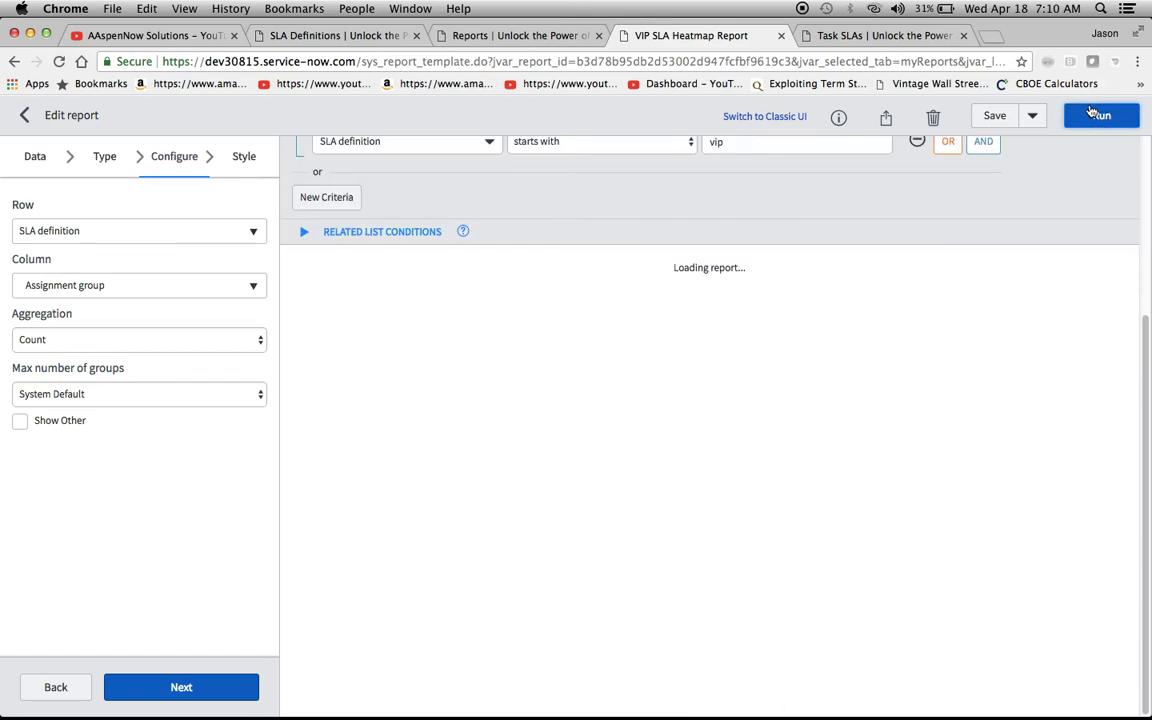
Examine the record counts per assignment group and SLA definition in the heatmap cells, especially the VIP row
scroll(1075, 250, "down", 1)
scroll(1066, 374, "up", 1)
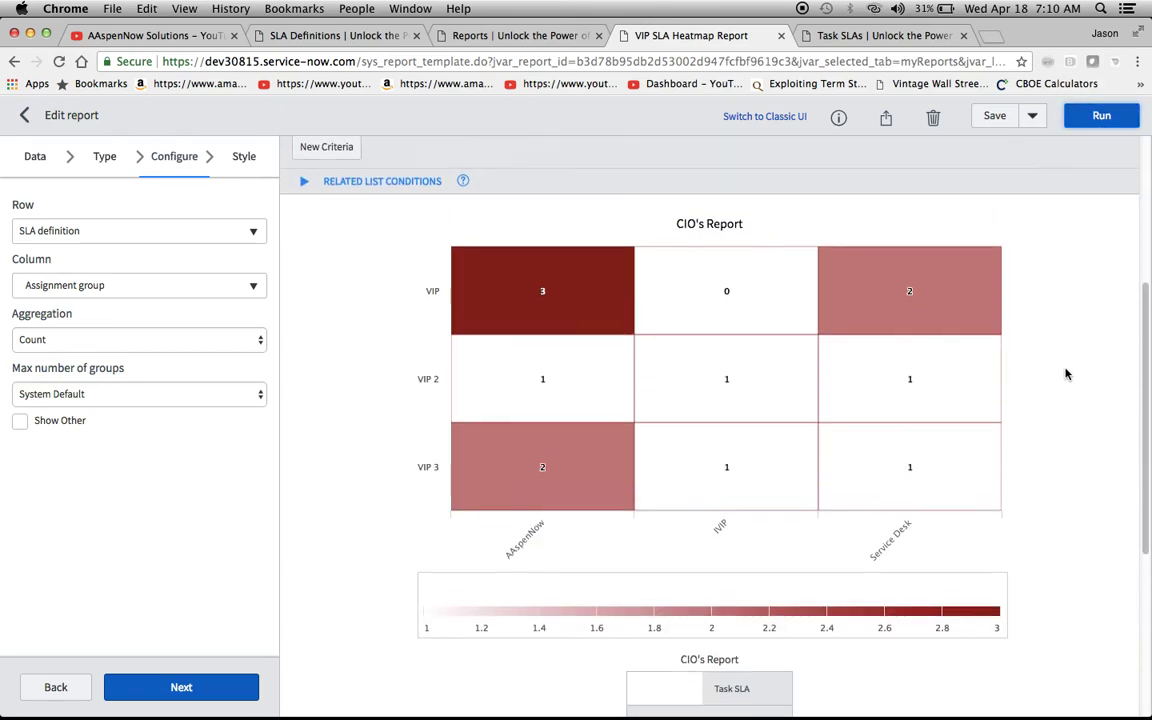
scroll(1066, 374, "down", 1)
mouse_move(864, 463)
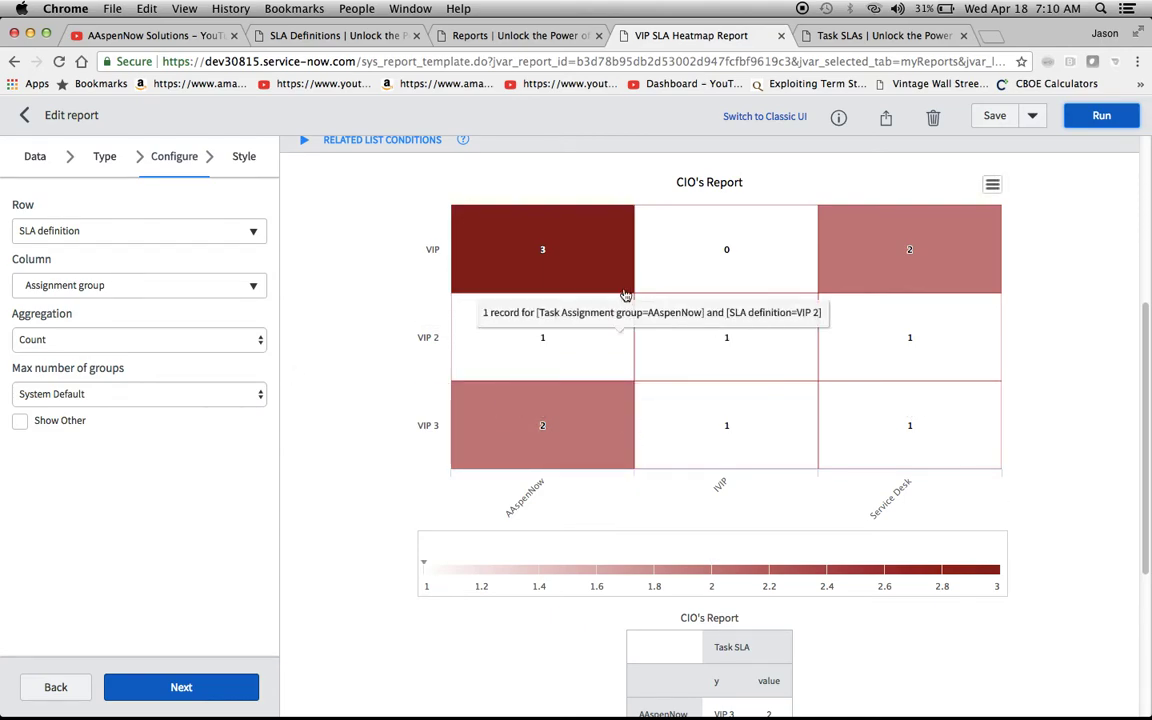
mouse_move(562, 266)
mouse_move(553, 410)
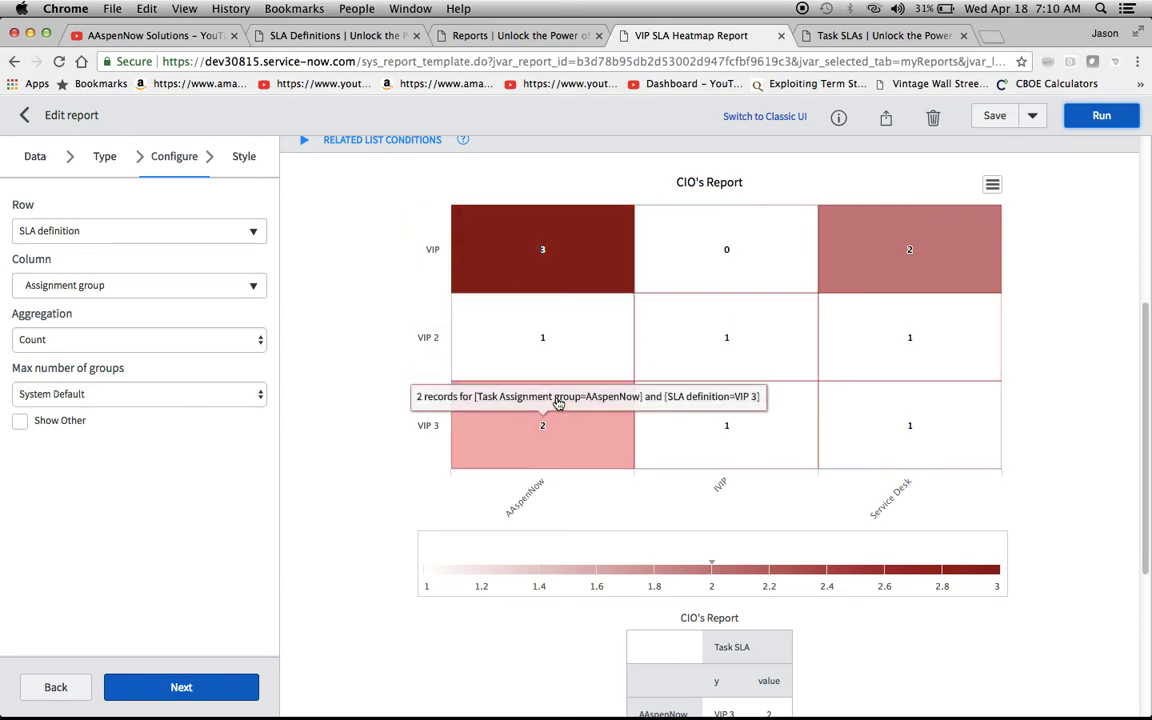
mouse_move(512, 255)
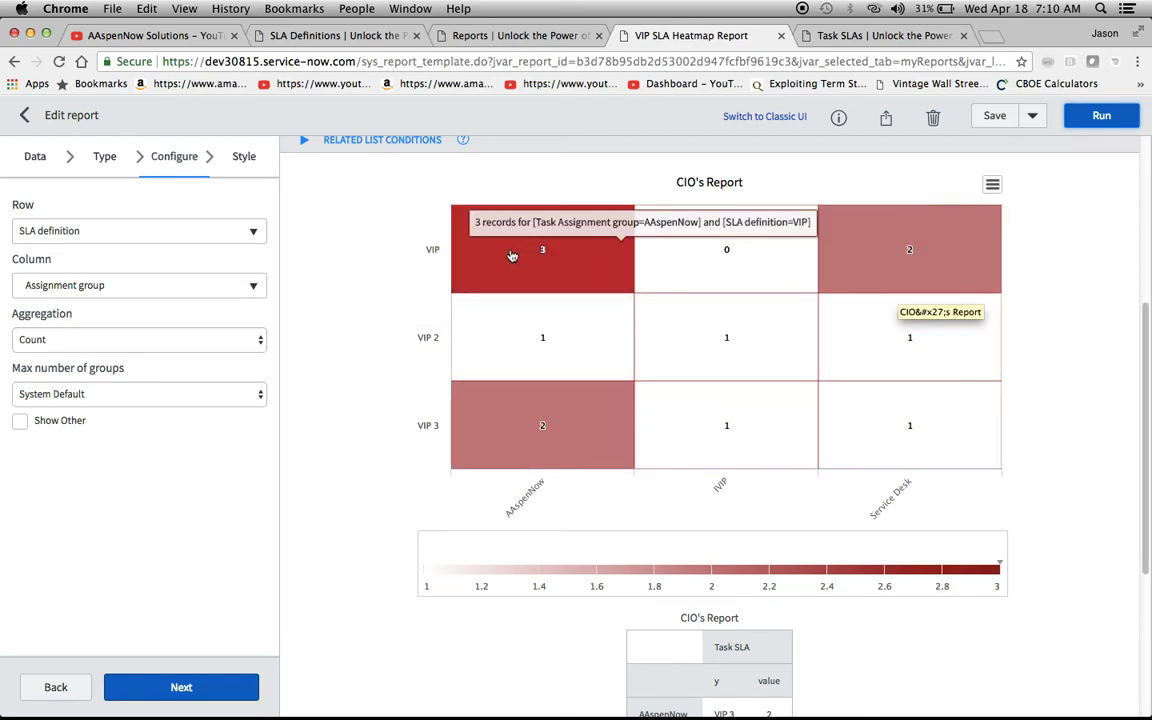
mouse_move(856, 257)
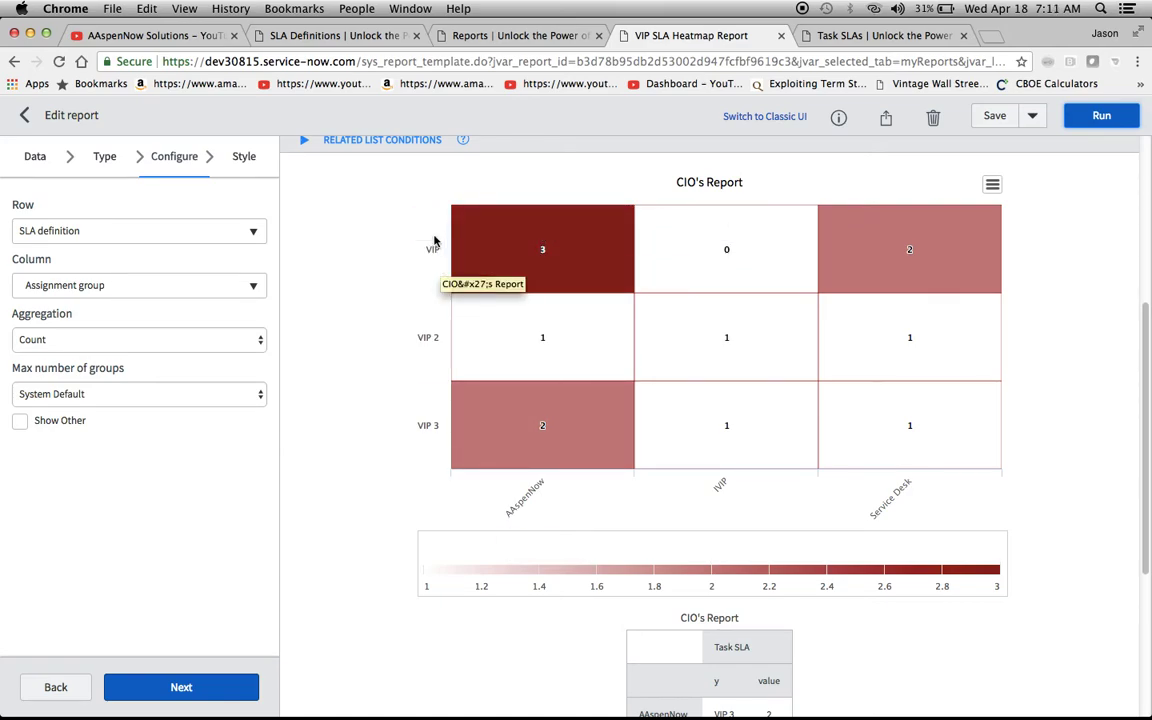
mouse_move(472, 262)
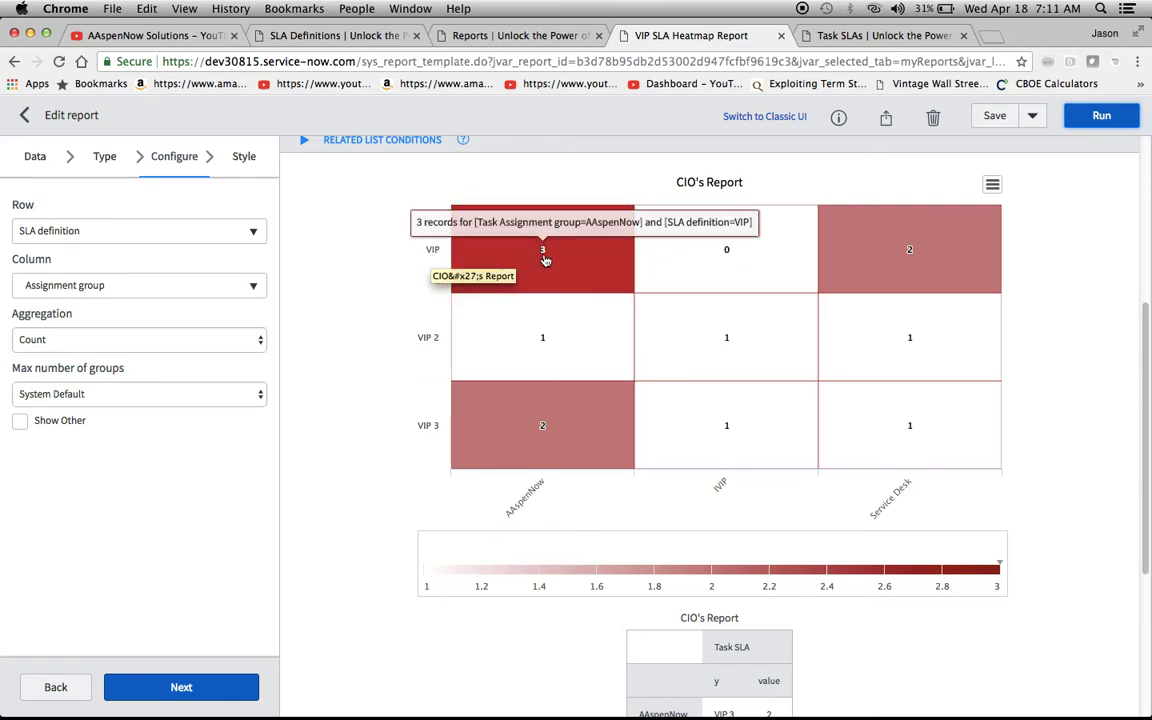
Set the aggregation to Average of Business elapsed percentage, run the report, and review the results by assignment group
left_click(238, 339)
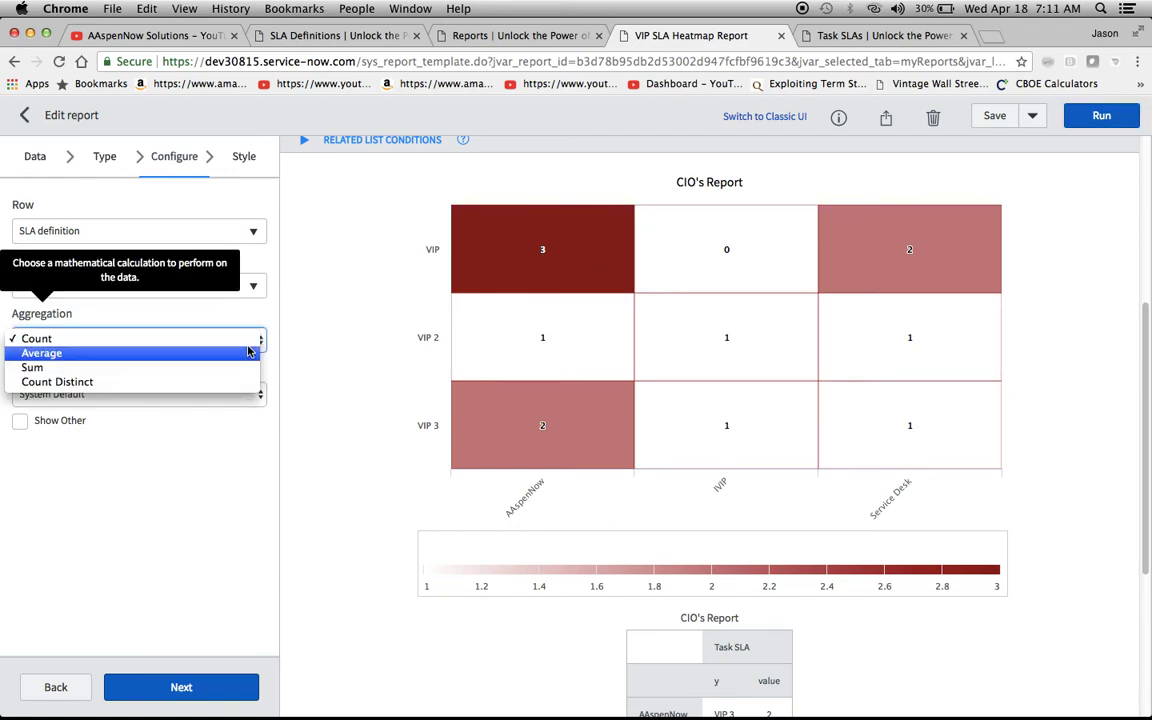
left_click(215, 353)
left_click(240, 374)
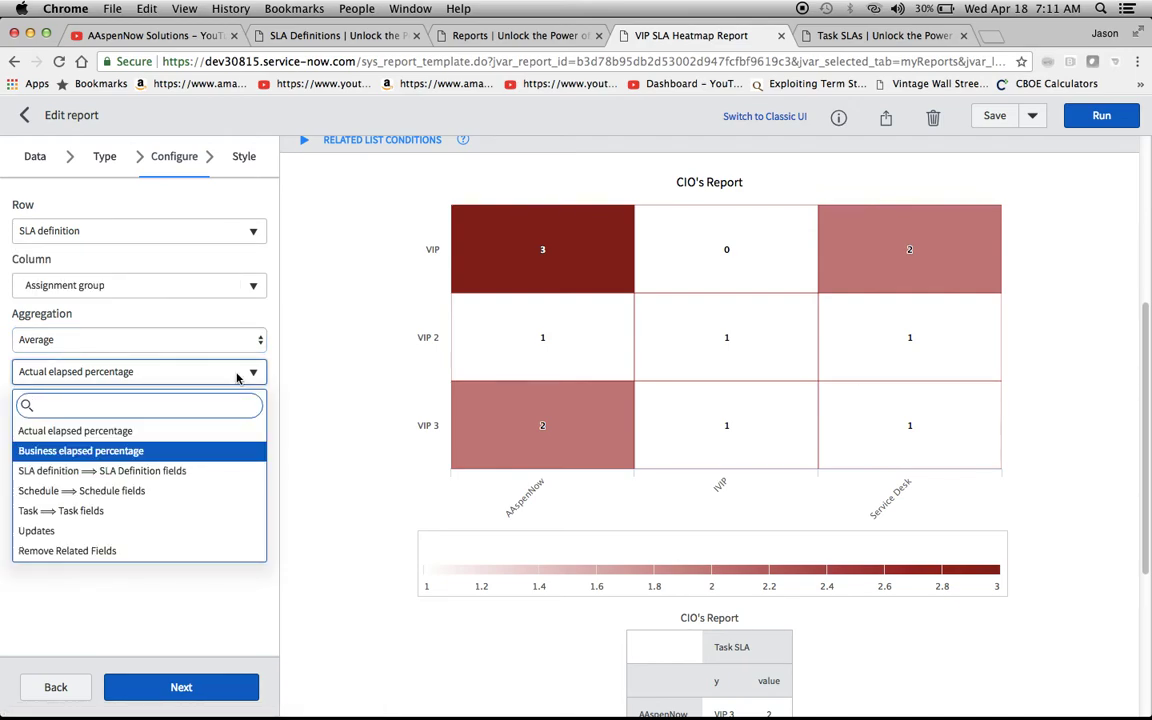
left_click(141, 451)
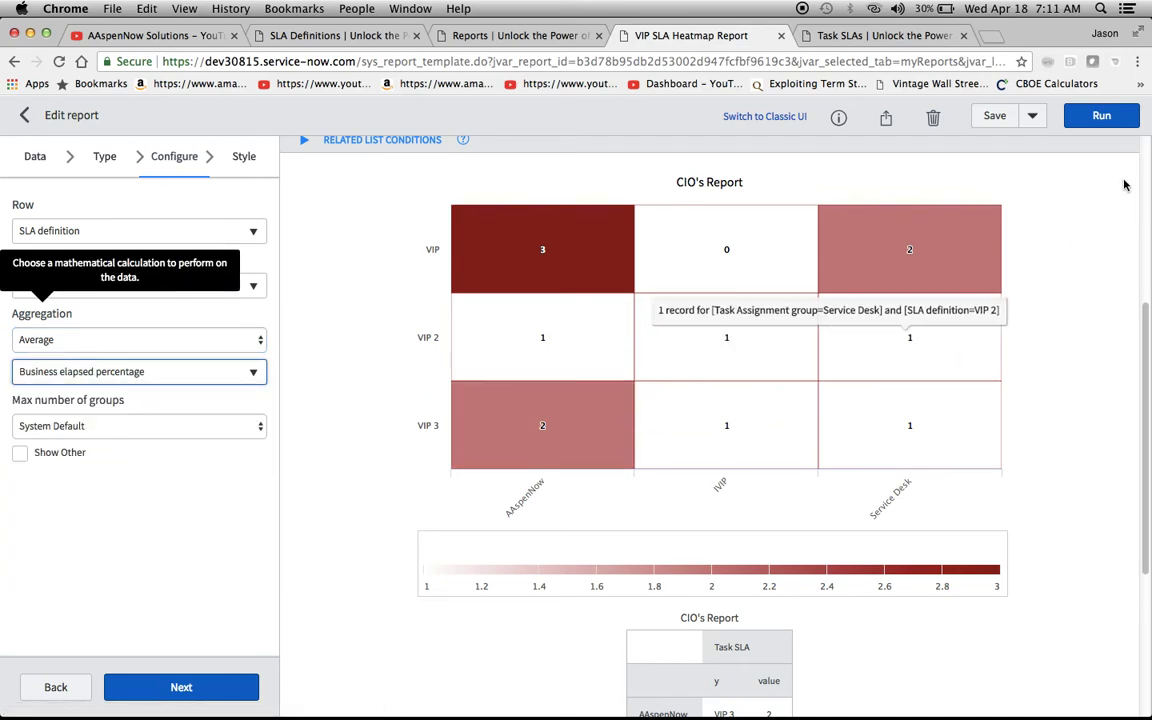
left_click(1104, 117)
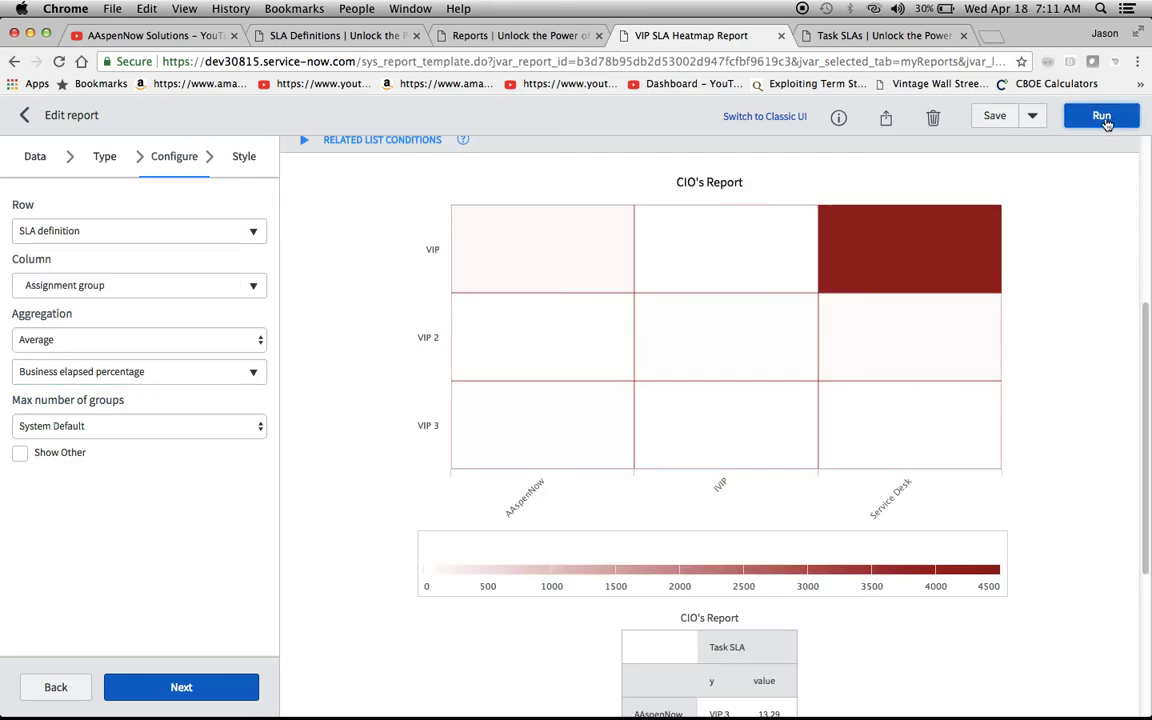
scroll(1055, 372, "up", 1)
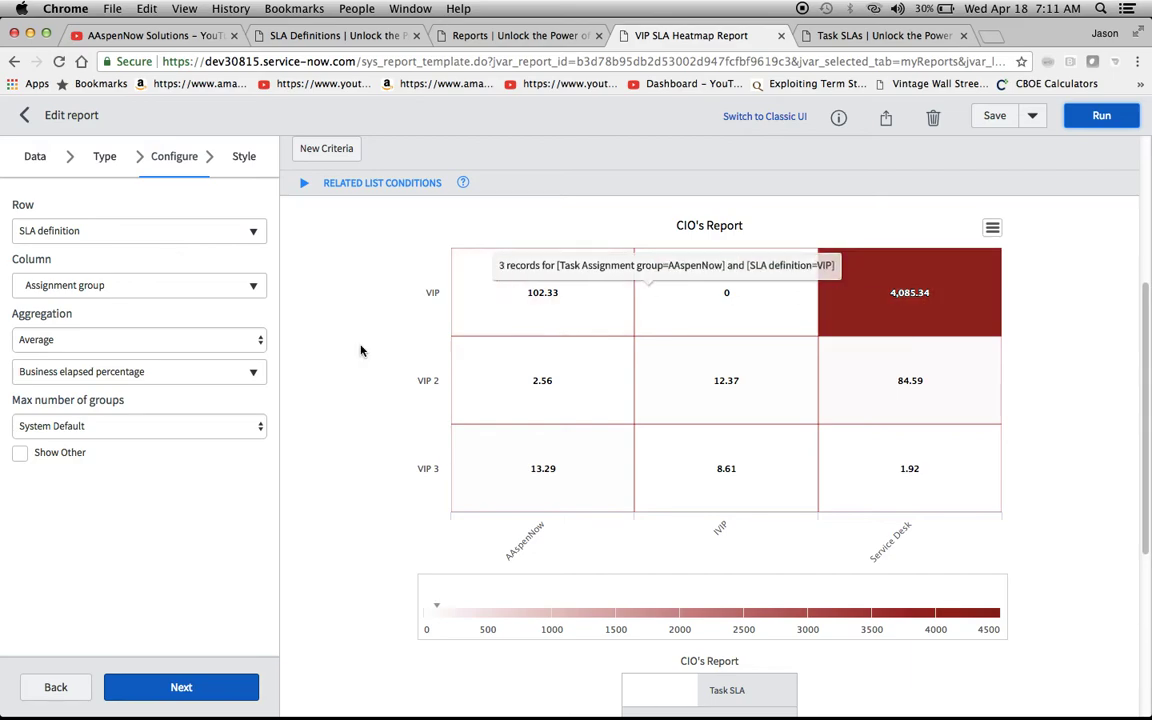
Set the aggregation back to Count and rerun the assignment group heatmap
left_click(242, 339)
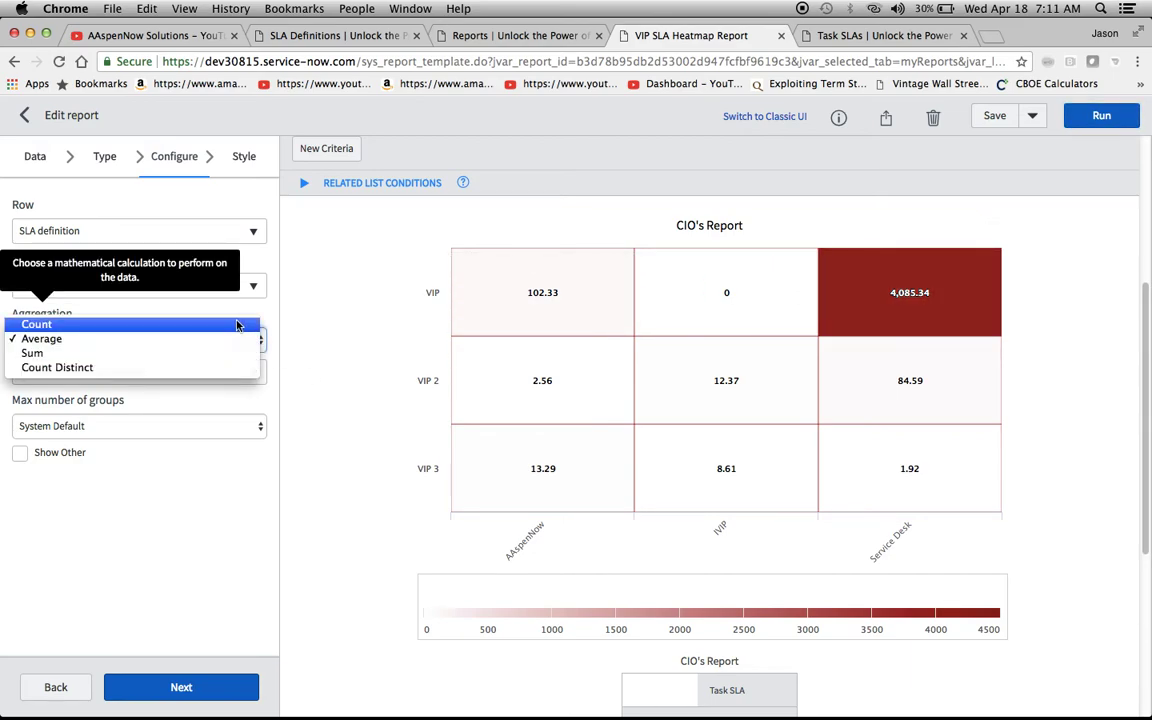
left_click(240, 324)
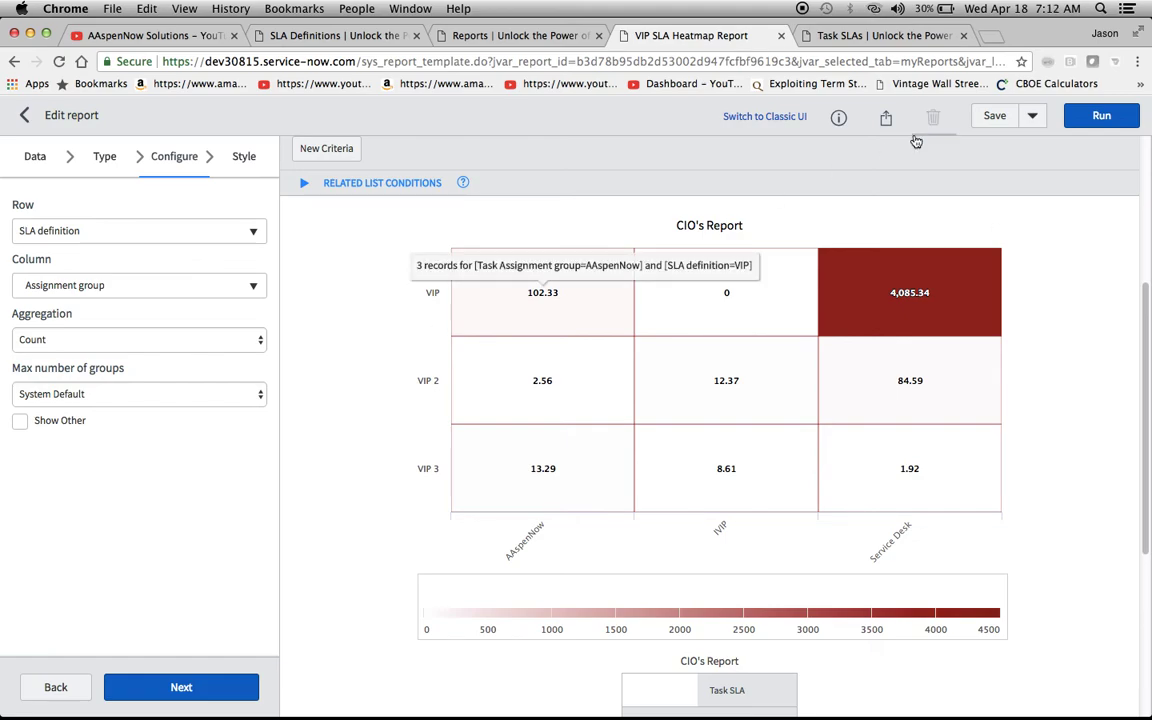
left_click(1100, 117)
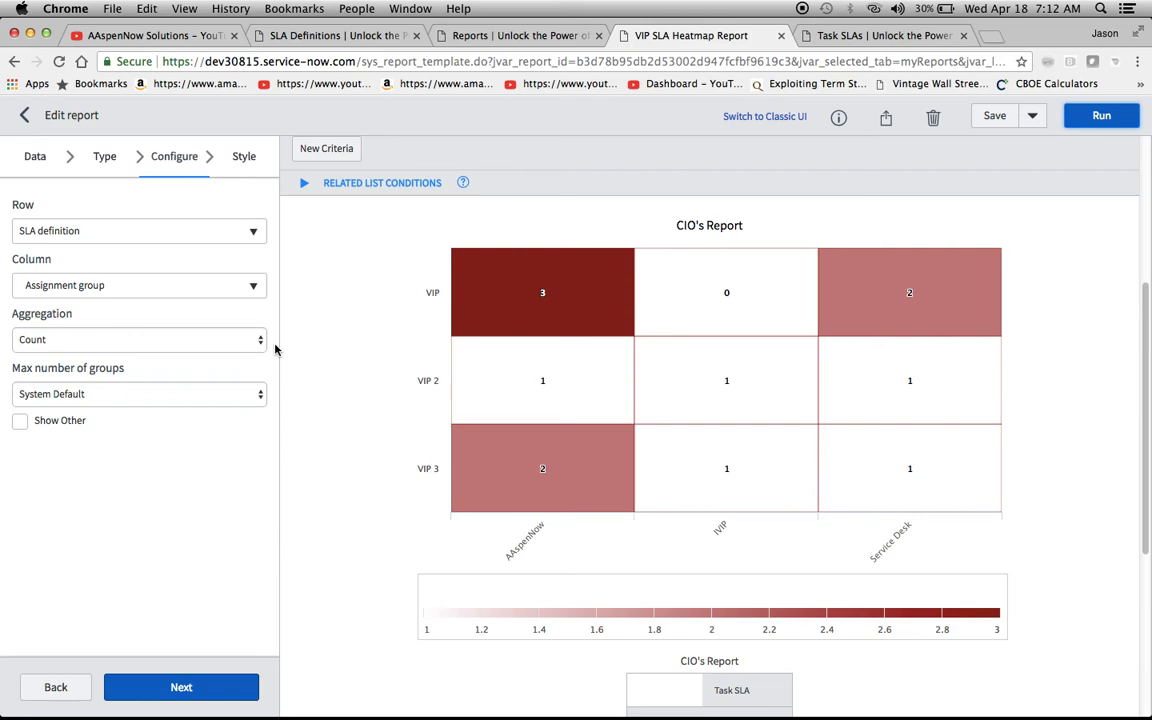
Set the heatmap's column to the task's Configuration item field and run the report
right_click(250, 289)
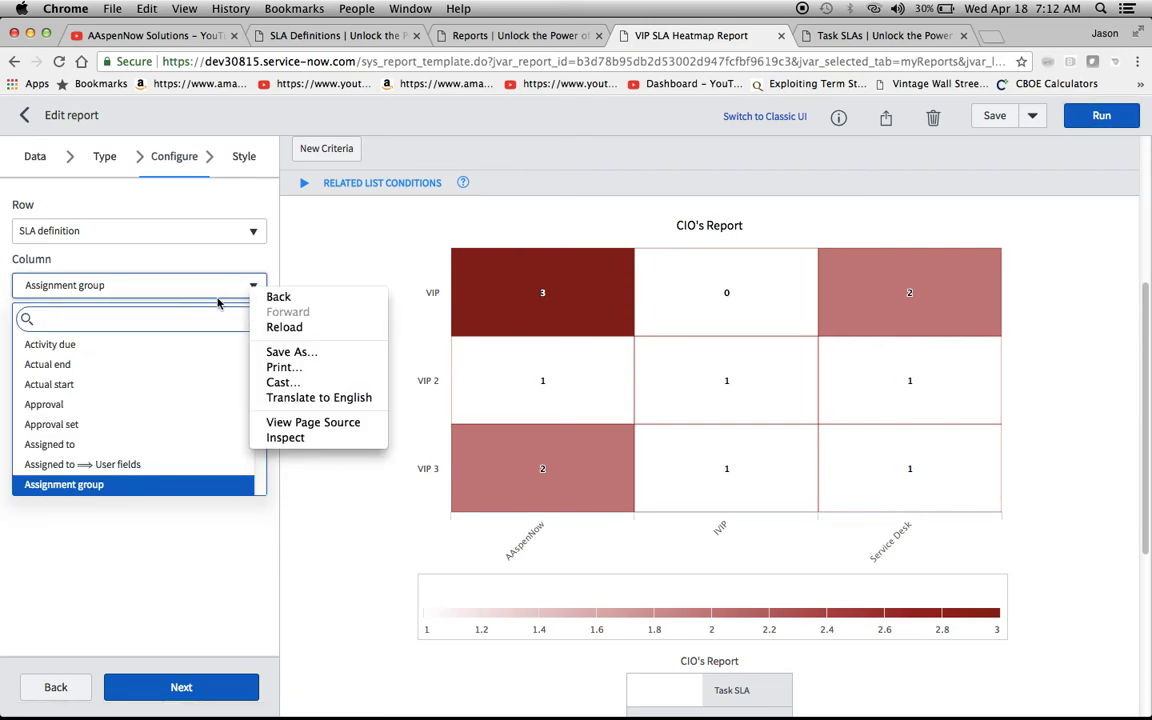
left_click(162, 324)
scroll(160, 432, "down", 2)
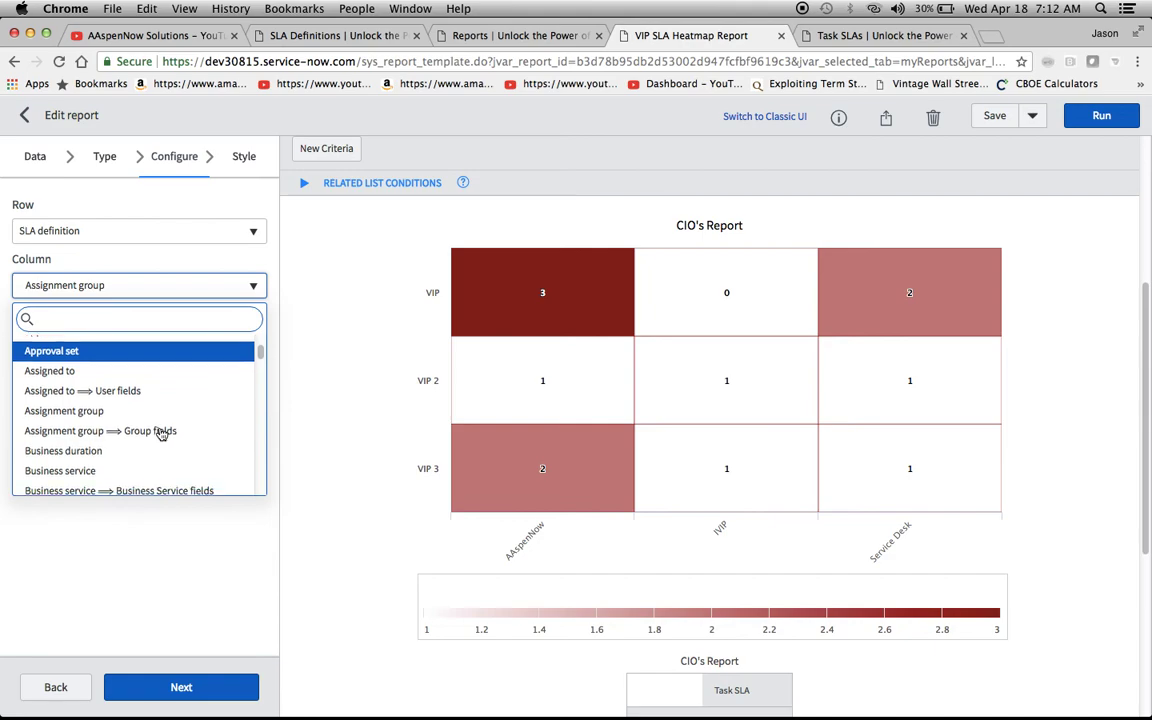
scroll(160, 432, "down", 5)
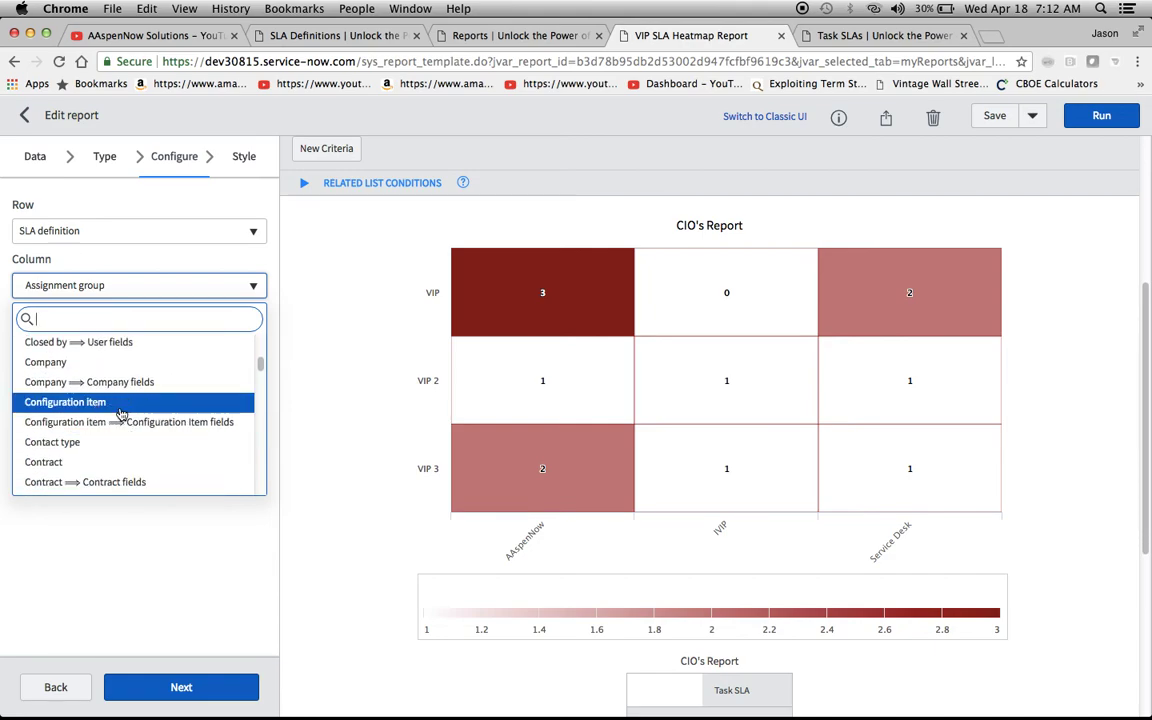
left_click(120, 406)
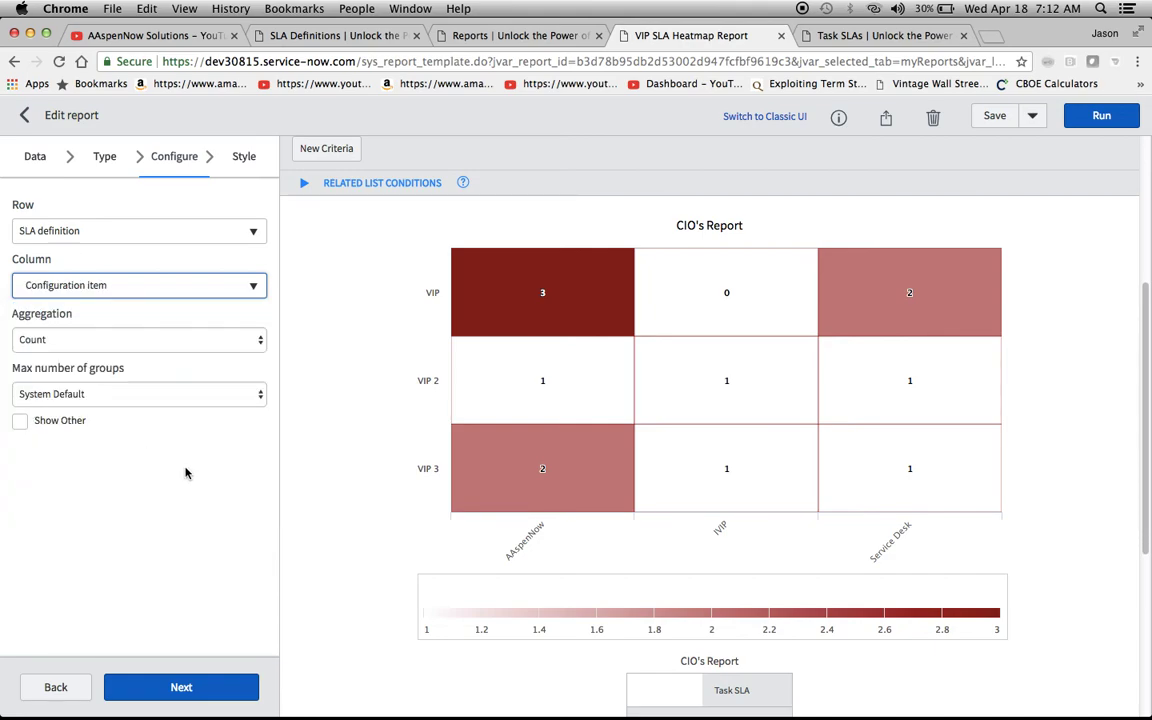
left_click(1099, 117)
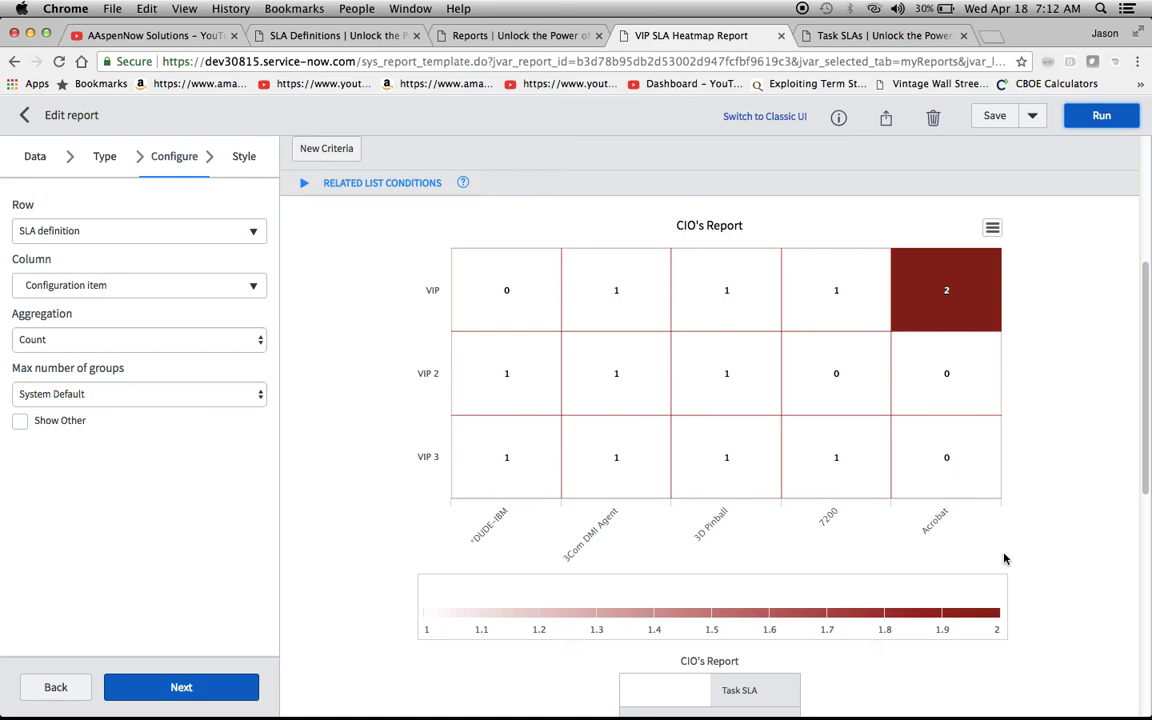
Switch to the open Task SLAs list of breached VIP records
left_click(860, 37)
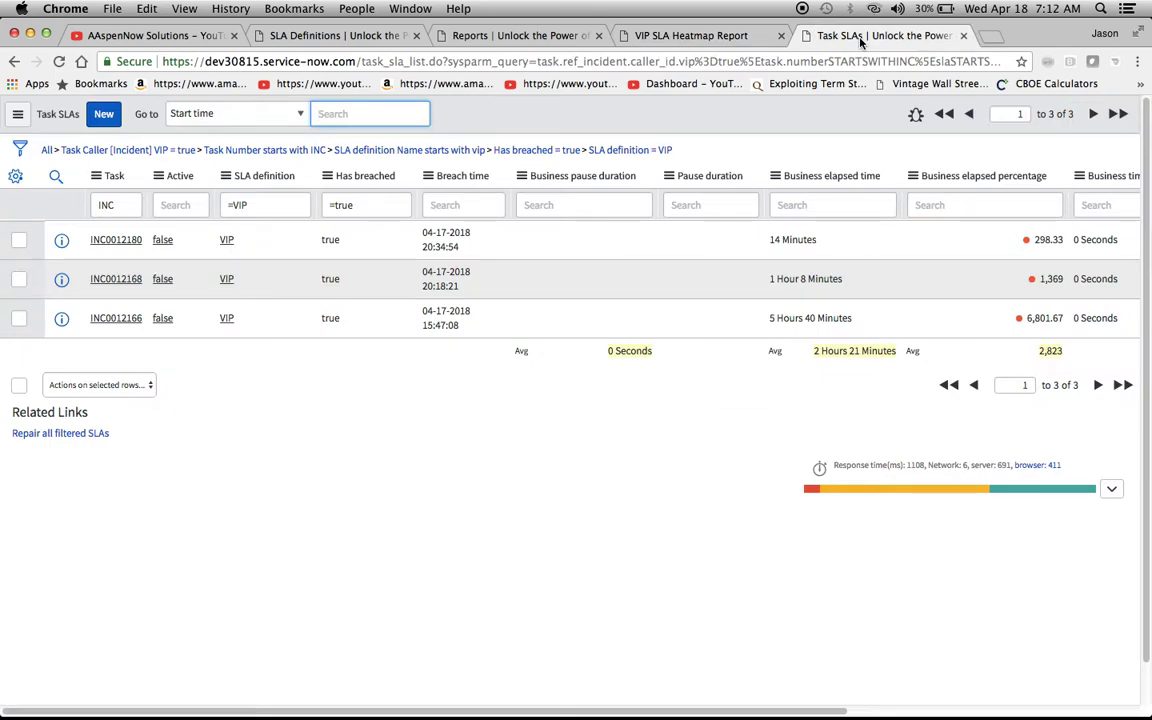